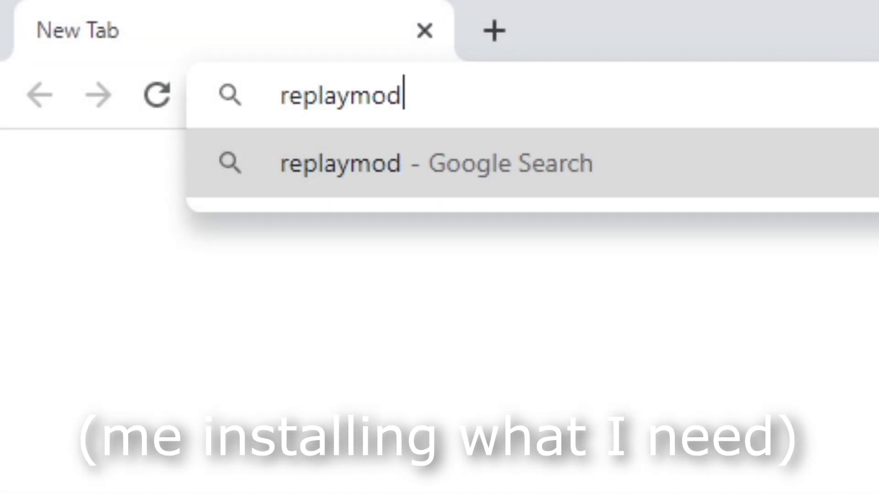
Download the Replay Mod build for Minecraft 1.8.9 from replaymod.com
{"action": "type", "text": ".com"}
{"action": "key", "text": "Return"}
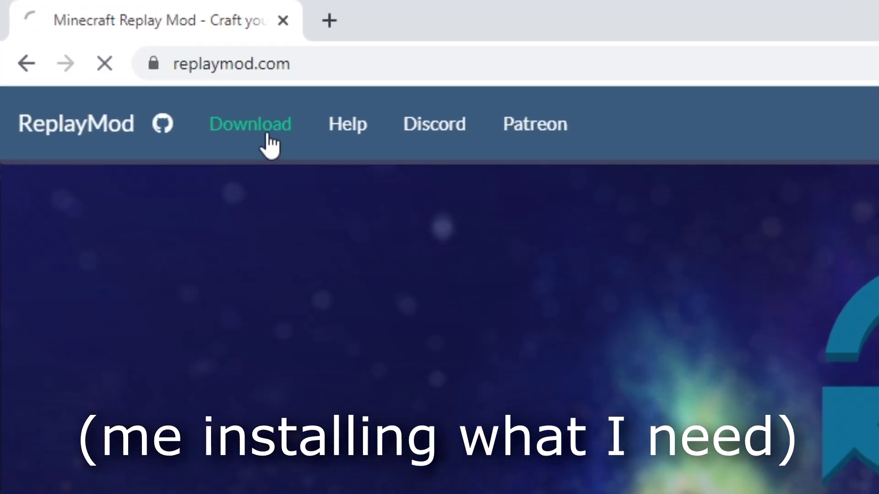
{"action": "left_click", "coordinate": [270, 145]}
{"action": "scroll", "coordinate": [440, 274], "scroll_direction": "down", "scroll_amount": 10}
{"action": "left_click_drag", "start_coordinate": [223, 297], "coordinate": [643, 320]}
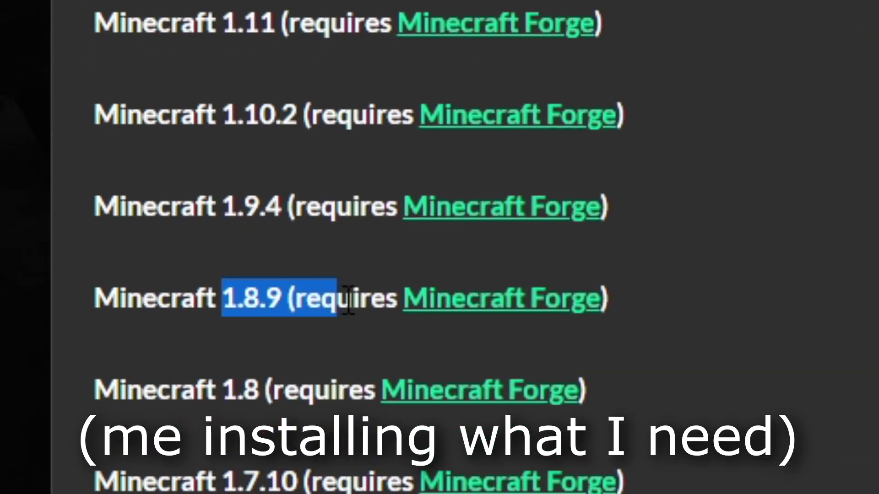
{"action": "left_click", "coordinate": [704, 313]}
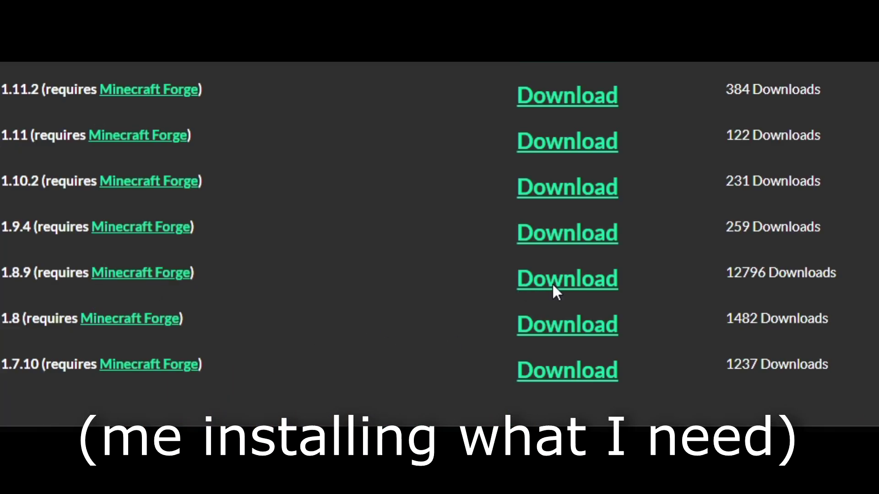
{"action": "left_click", "coordinate": [552, 284]}
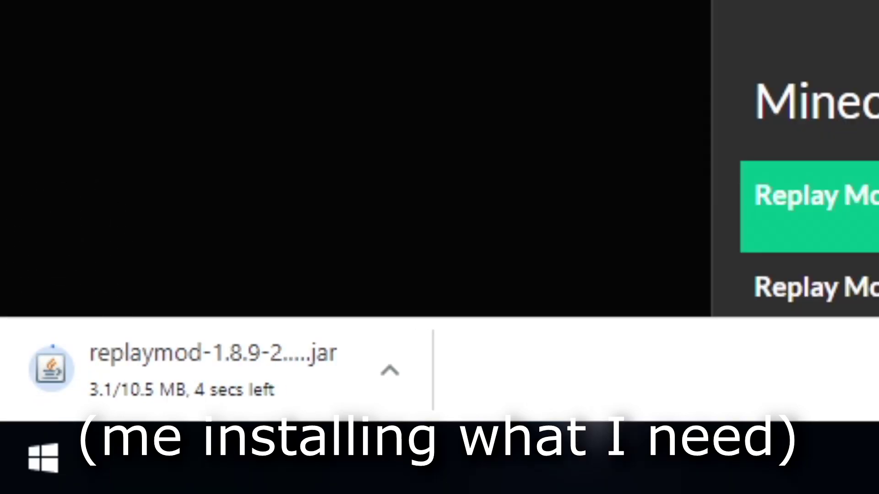
Search the web for Minecraft Forge and download the installer for version 1.8.9
{"action": "type", "text": "minecraft forg"}
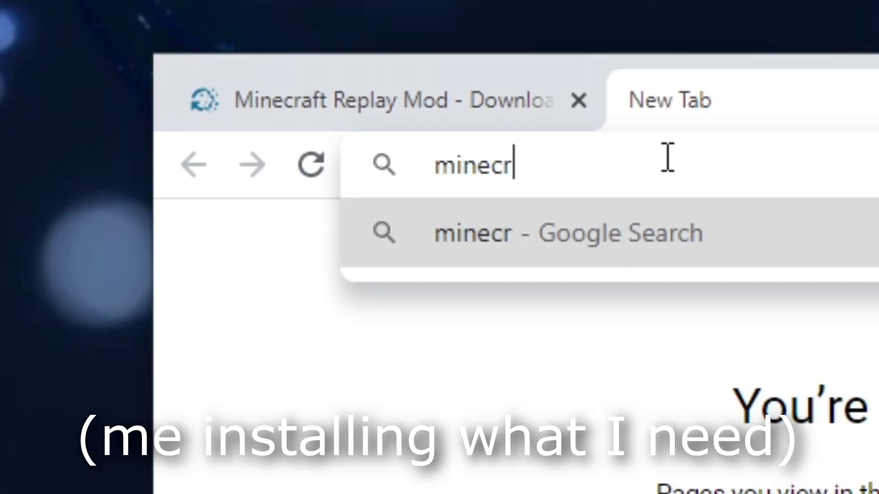
{"action": "type", "text": "e"}
{"action": "key", "text": "Return"}
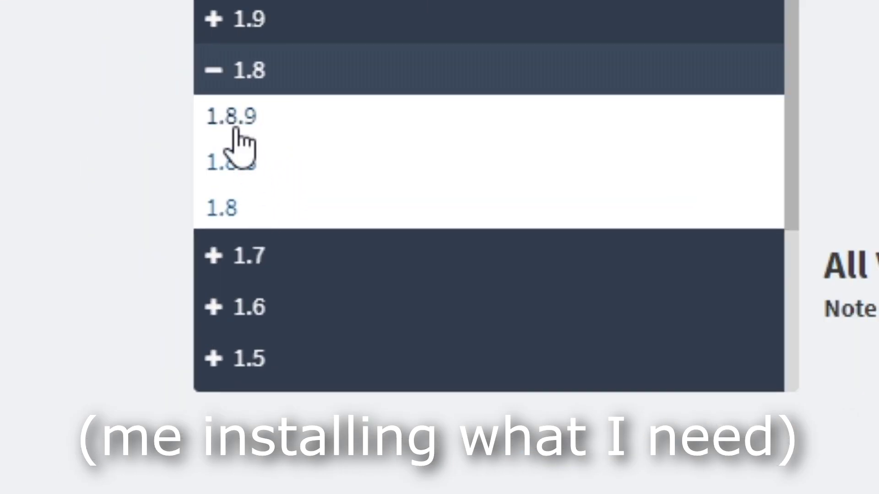
{"action": "left_click", "coordinate": [236, 128]}
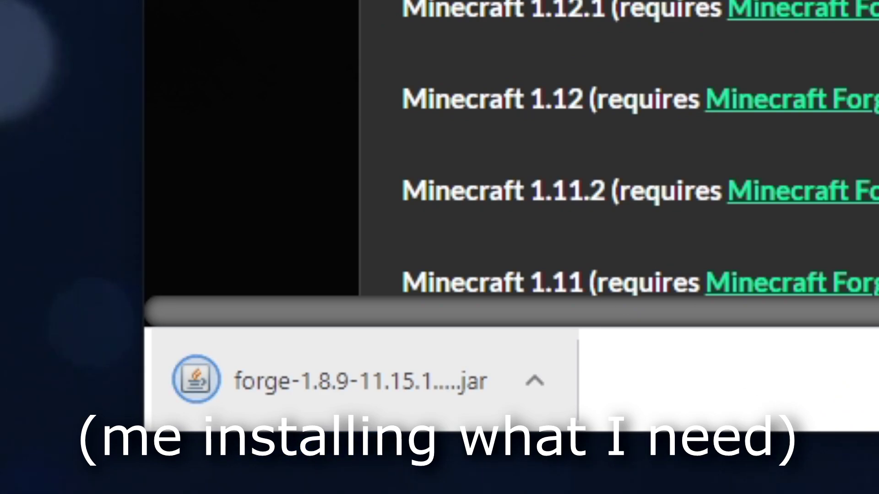
Search the web for OptiFine and show all versions on its downloads page
{"action": "left_click", "coordinate": [708, 252]}
{"action": "type", "text": "optif"}
{"action": "key", "text": "BackSpace"}
{"action": "key", "text": "BackSpace"}
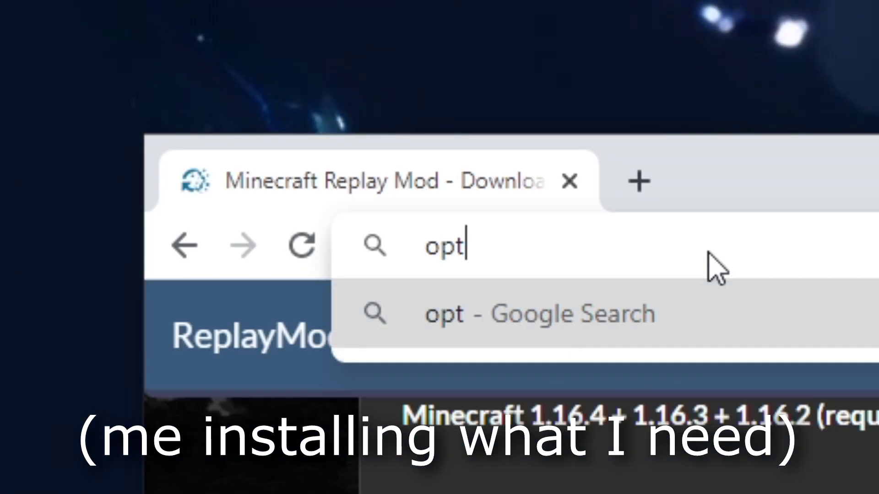
{"action": "type", "text": "ifine"}
{"action": "key", "text": "Return"}
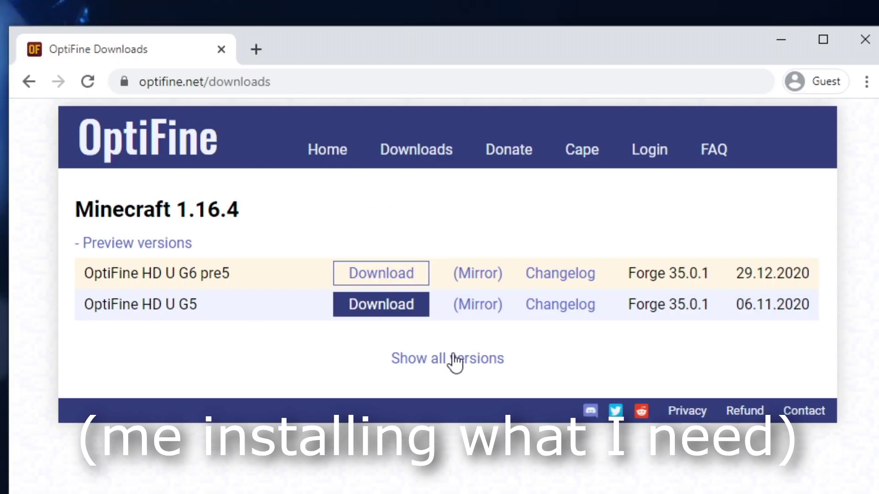
{"action": "left_click", "coordinate": [453, 360]}
Download OptiFine 1.8.9 HD U L5 and keep the file despite the browser's safety warning
{"action": "scroll", "coordinate": [243, 366], "scroll_direction": "down", "scroll_amount": 20}
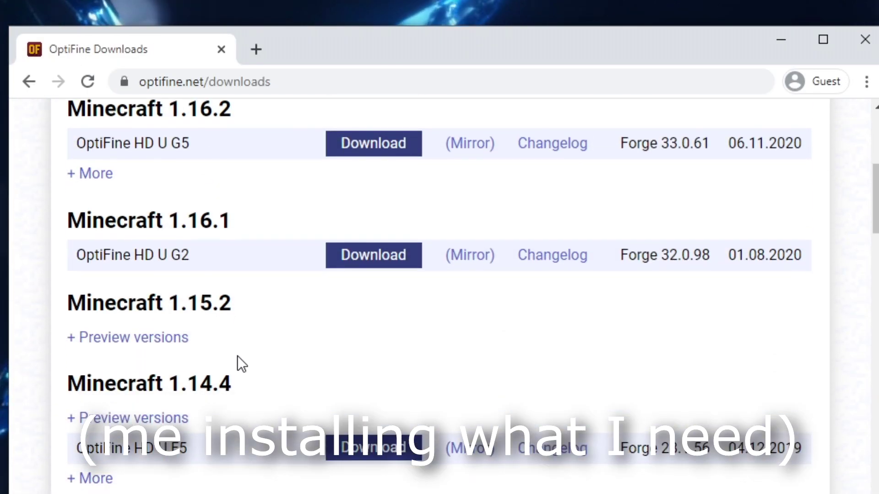
{"action": "scroll", "coordinate": [264, 392], "scroll_direction": "down", "scroll_amount": 13}
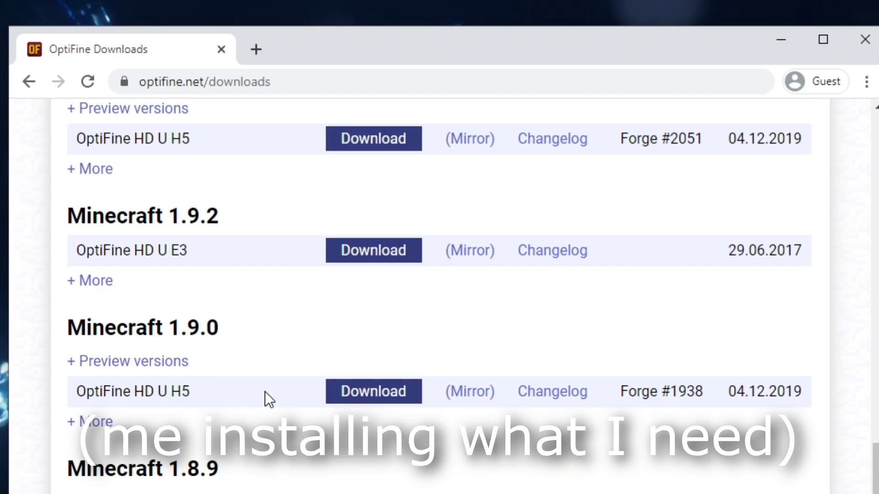
{"action": "scroll", "coordinate": [284, 298], "scroll_direction": "up", "scroll_amount": 4}
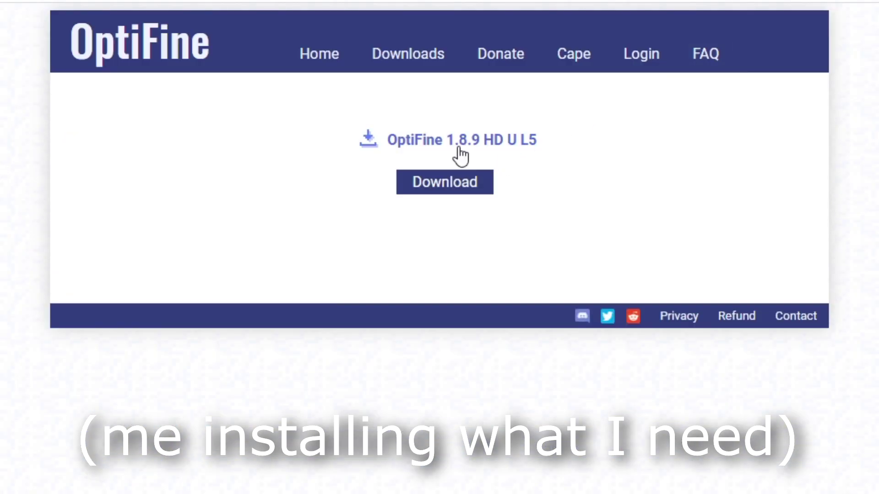
{"action": "left_click", "coordinate": [459, 153]}
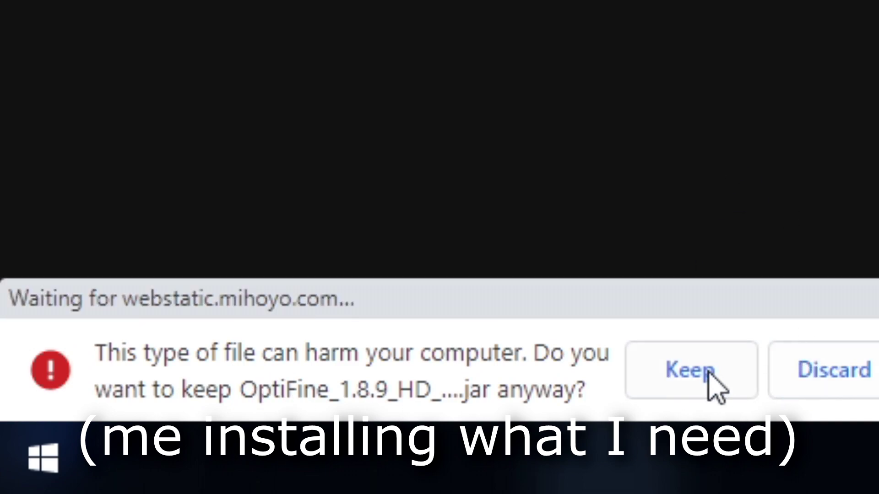
{"action": "left_click", "coordinate": [709, 374]}
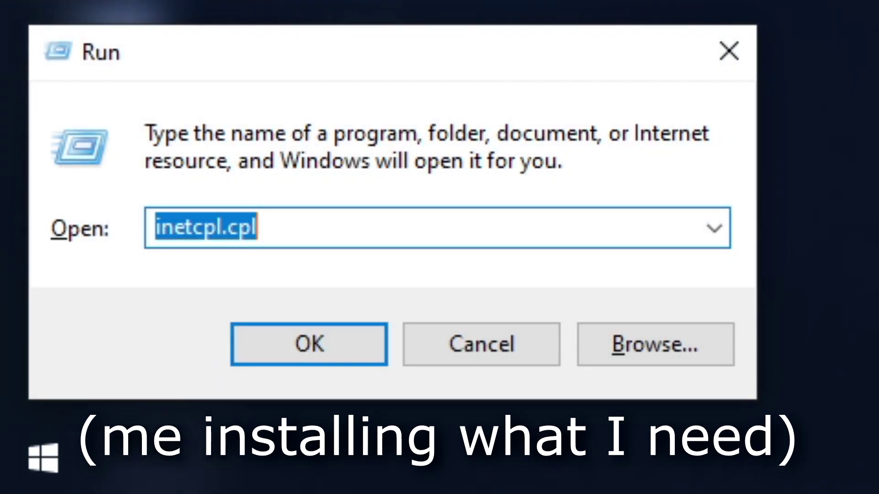
Open the .minecraft mods folder through %appdata% and move the downloaded jar files into it
{"action": "type", "text": "%appdata"}
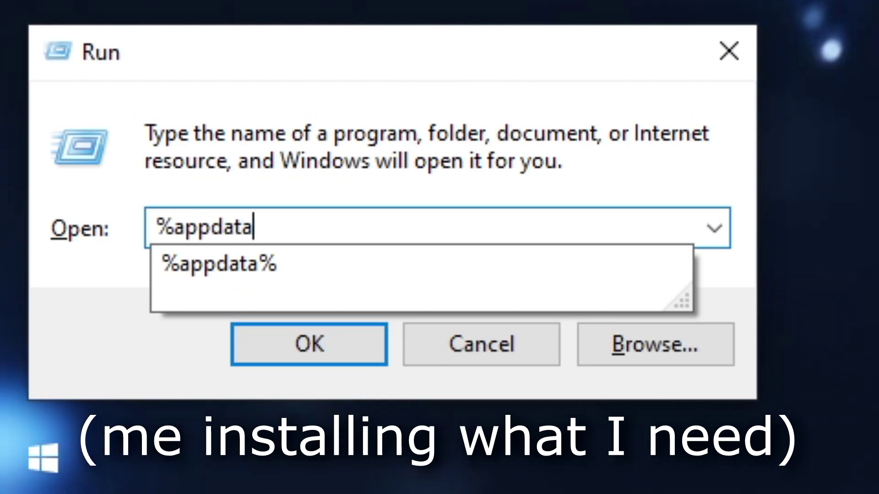
{"action": "key", "text": "Down"}
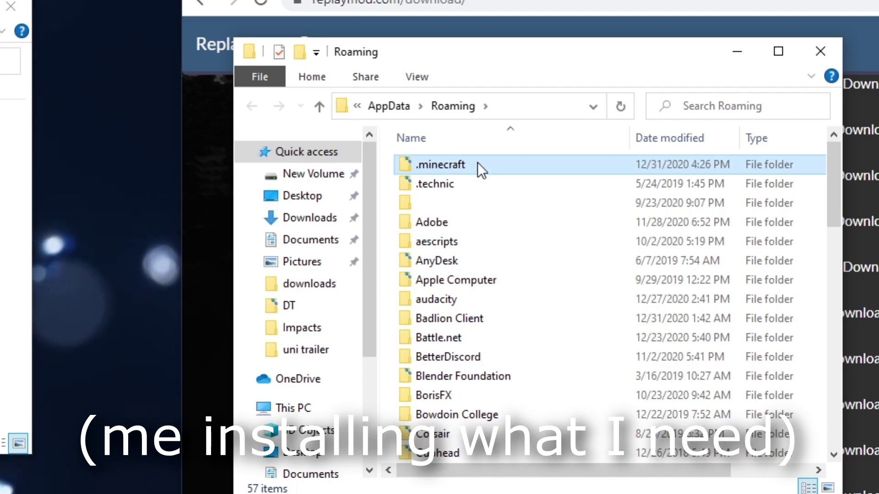
{"action": "double_click", "coordinate": [476, 163]}
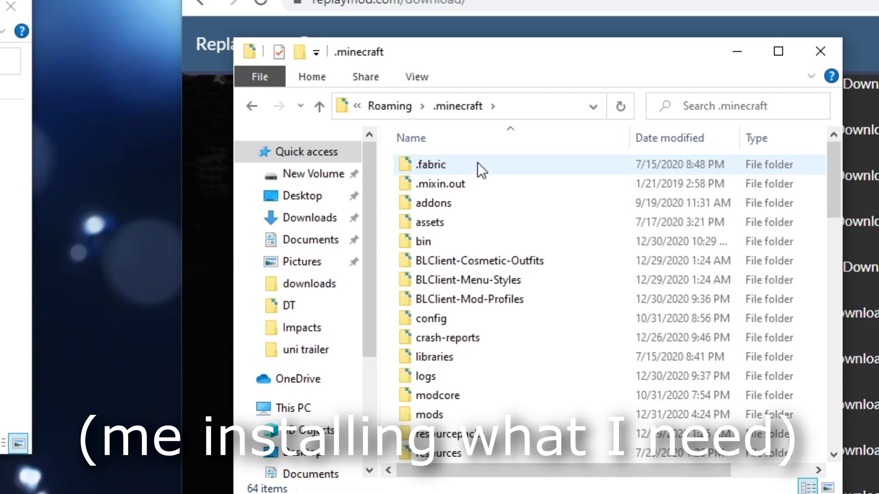
{"action": "double_click", "coordinate": [482, 416]}
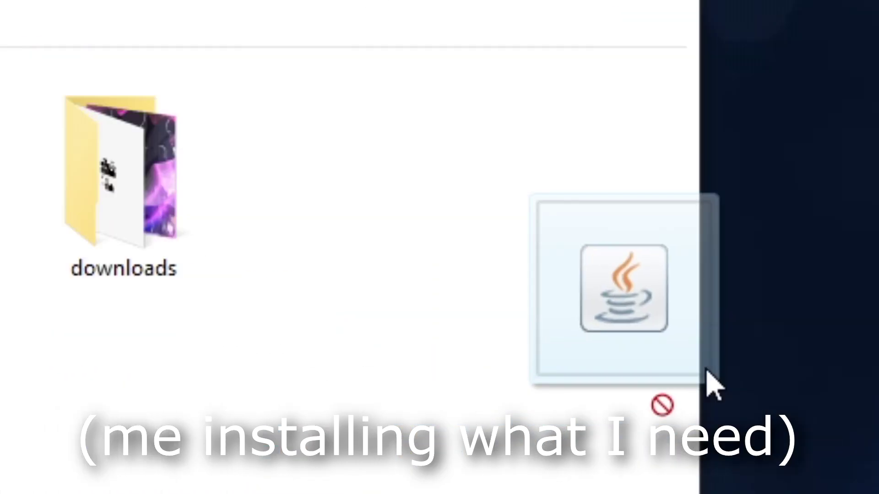
{"action": "left_click_drag", "start_coordinate": [37, 320], "coordinate": [445, 275]}
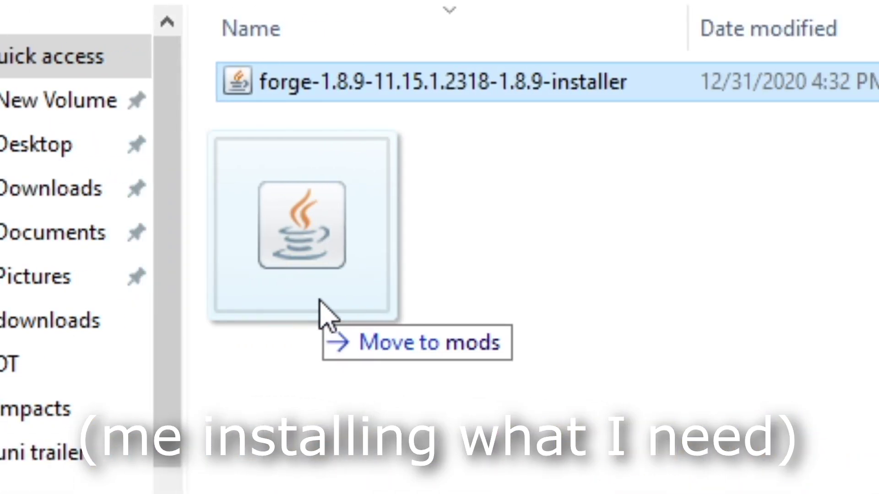
{"action": "left_click_drag", "start_coordinate": [321, 304], "coordinate": [422, 297]}
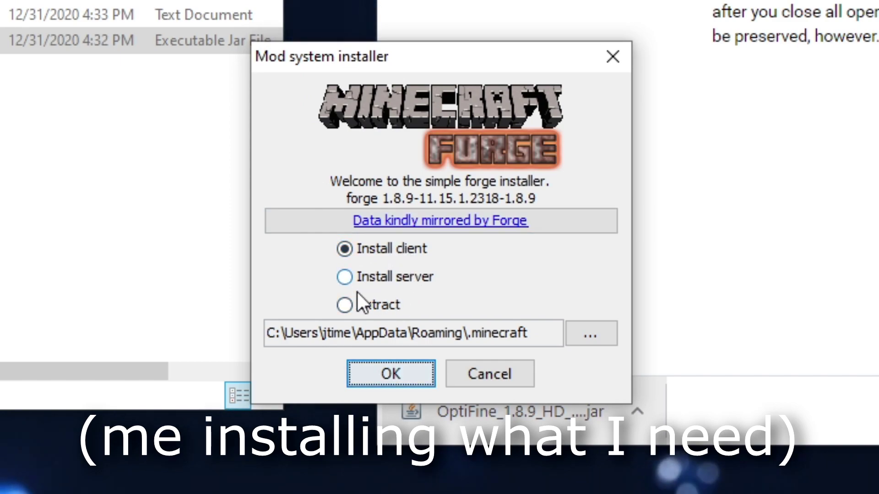
Install the Forge 1.8.9 client into the .minecraft folder and close the installer
{"action": "left_click", "coordinate": [382, 378]}
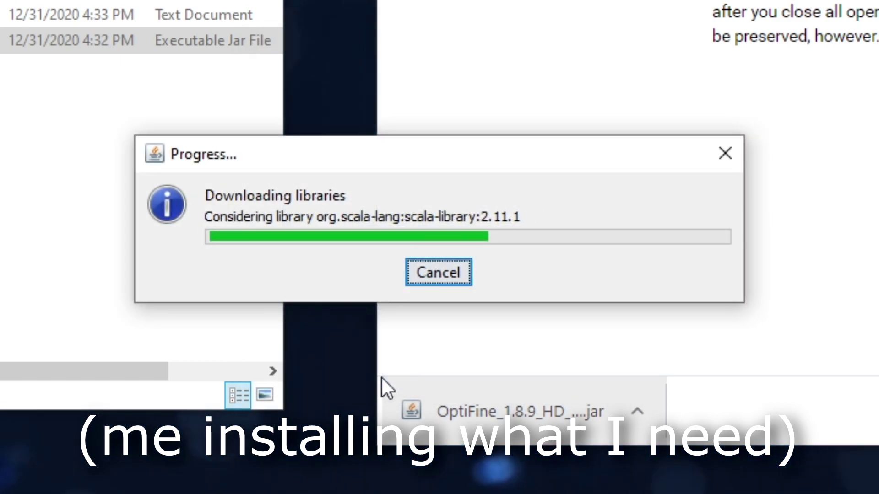
{"action": "left_click", "coordinate": [439, 261]}
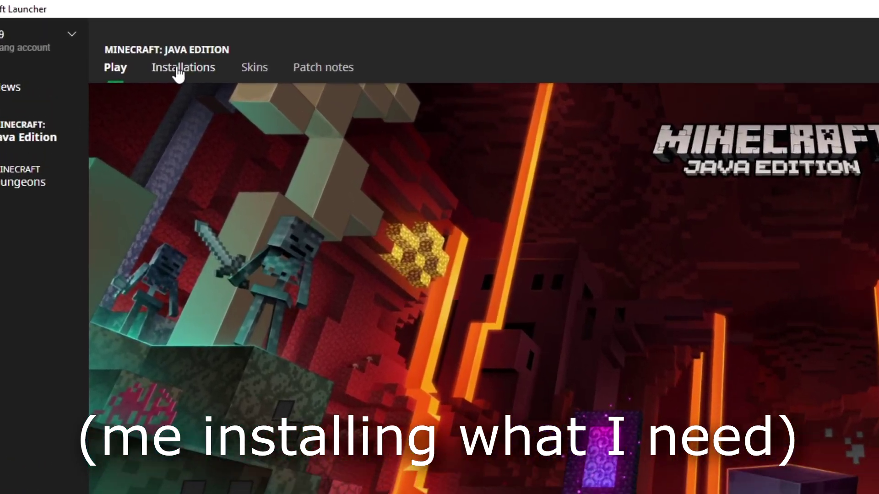
Create a new installation in the Minecraft Launcher using version release 1.8.9-forge1.8.9-11.15.1.2318-1.8.9
{"action": "left_click", "coordinate": [181, 41]}
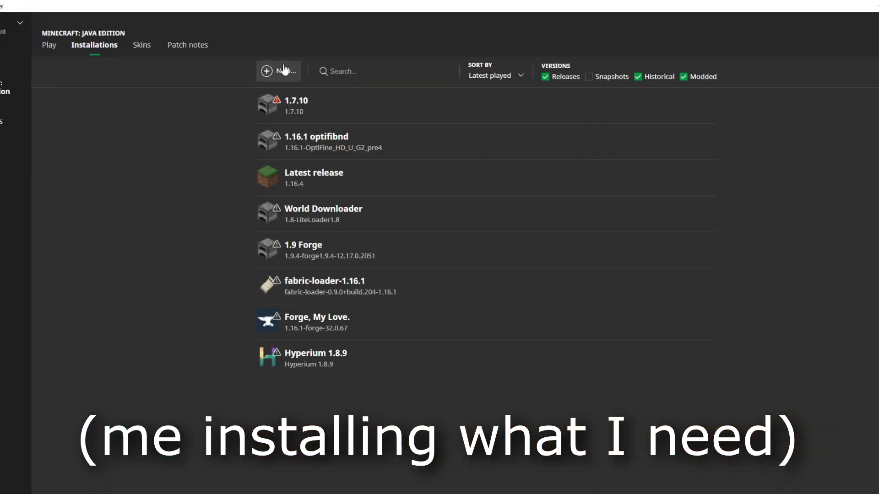
{"action": "left_click", "coordinate": [283, 69]}
{"action": "left_click", "coordinate": [439, 155]}
{"action": "scroll", "coordinate": [428, 231], "scroll_direction": "down", "scroll_amount": 15}
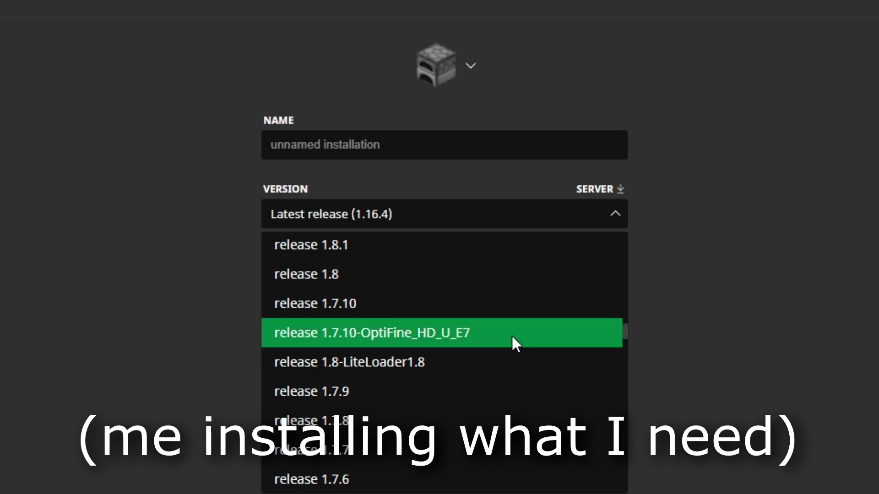
{"action": "scroll", "coordinate": [511, 334], "scroll_direction": "down", "scroll_amount": 20}
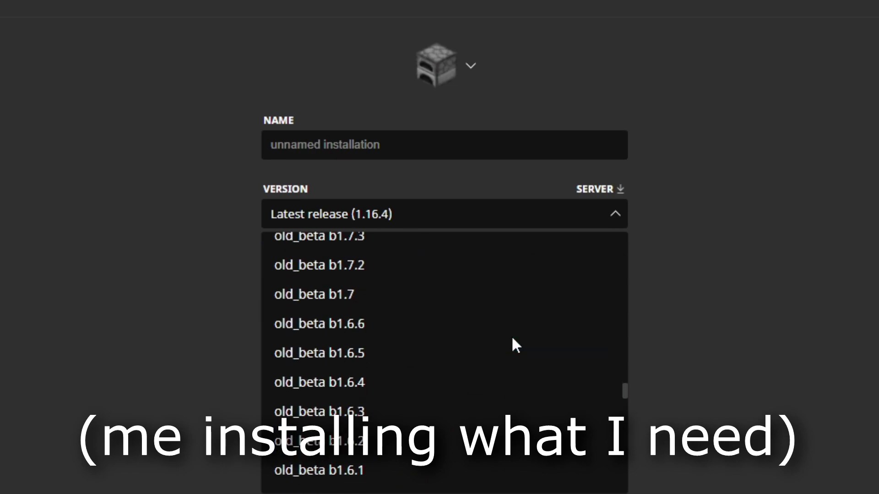
{"action": "scroll", "coordinate": [530, 396], "scroll_direction": "down", "scroll_amount": 10}
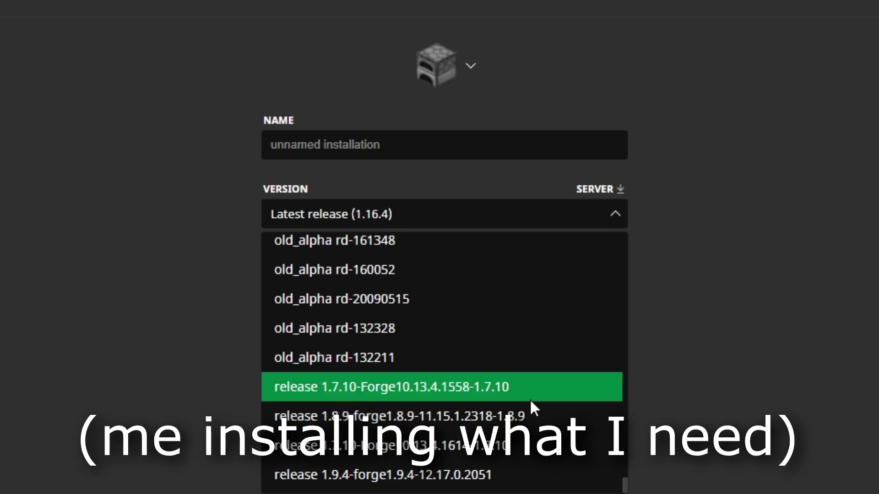
{"action": "left_click", "coordinate": [408, 418]}
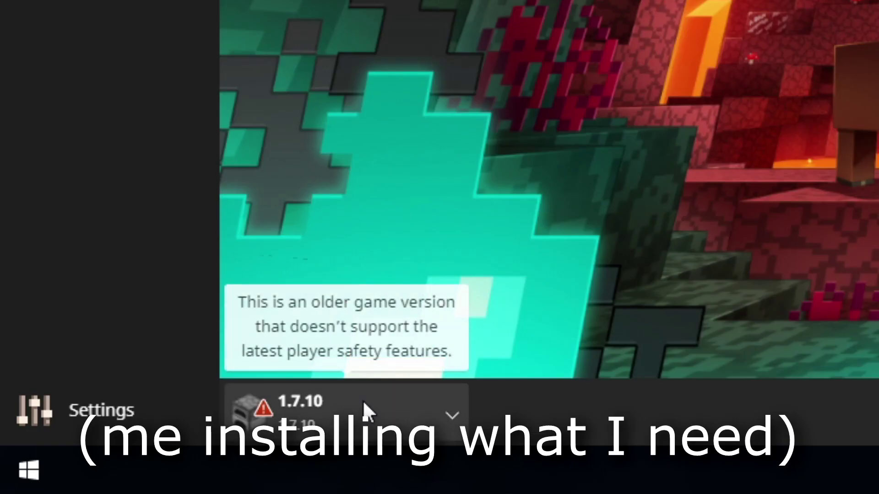
Launch the Replay installation, accepting the modded-game risks and disabling further warnings for it
{"action": "left_click", "coordinate": [363, 400]}
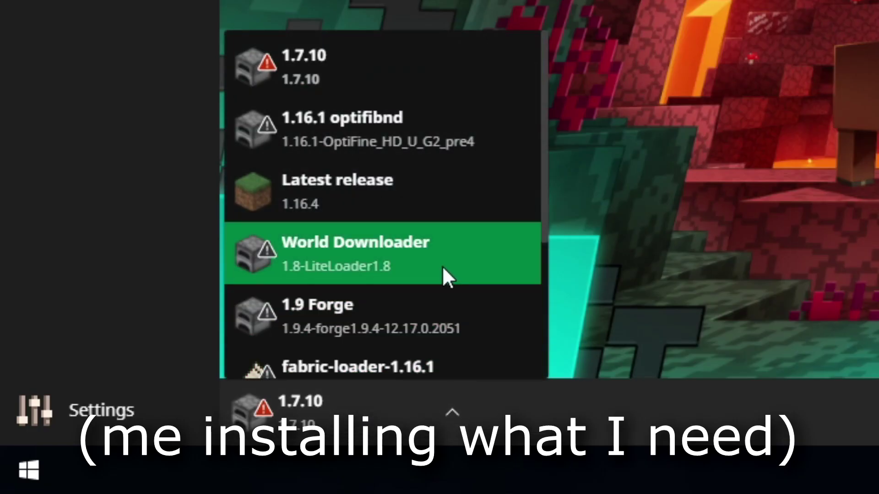
{"action": "scroll", "coordinate": [394, 151], "scroll_direction": "down", "scroll_amount": 5}
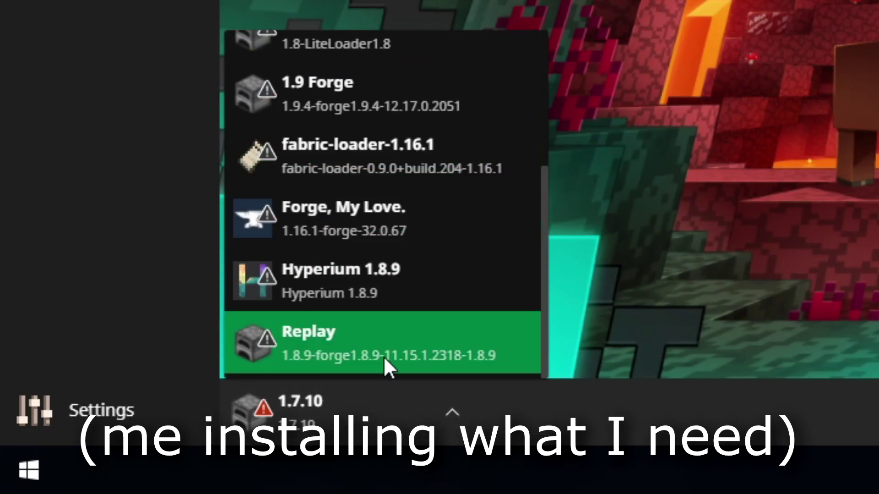
{"action": "left_click", "coordinate": [372, 343]}
{"action": "left_click", "coordinate": [401, 447]}
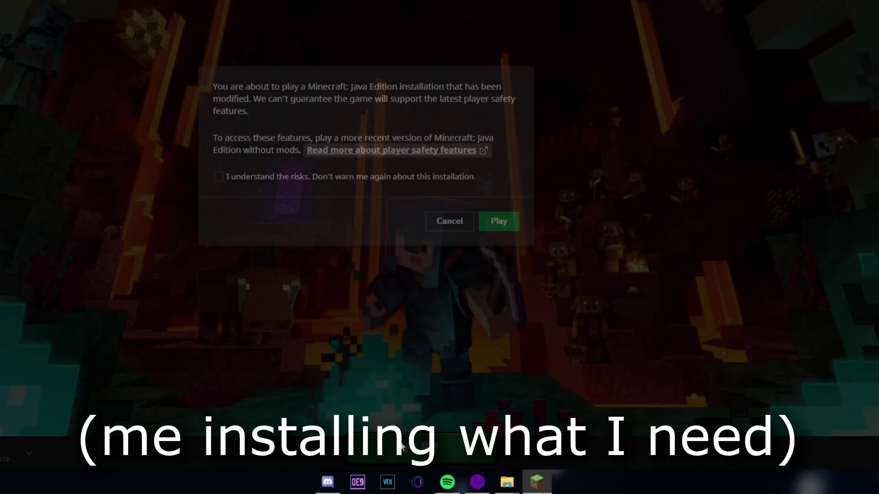
{"action": "left_click", "coordinate": [257, 179]}
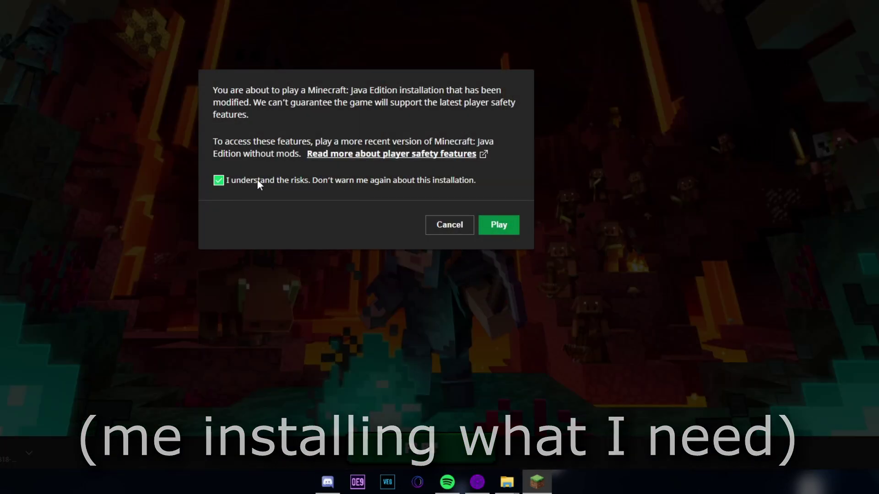
{"action": "left_click", "coordinate": [499, 225]}
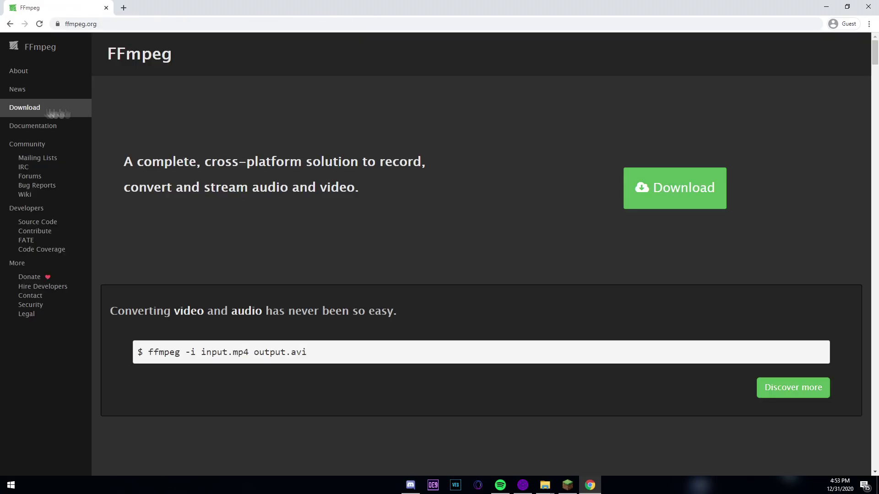
Go from FFmpeg's download page to the Windows builds from gyan.dev and look through the build variants
{"action": "left_click", "coordinate": [51, 112]}
{"action": "scroll", "coordinate": [183, 229], "scroll_direction": "down", "scroll_amount": 2}
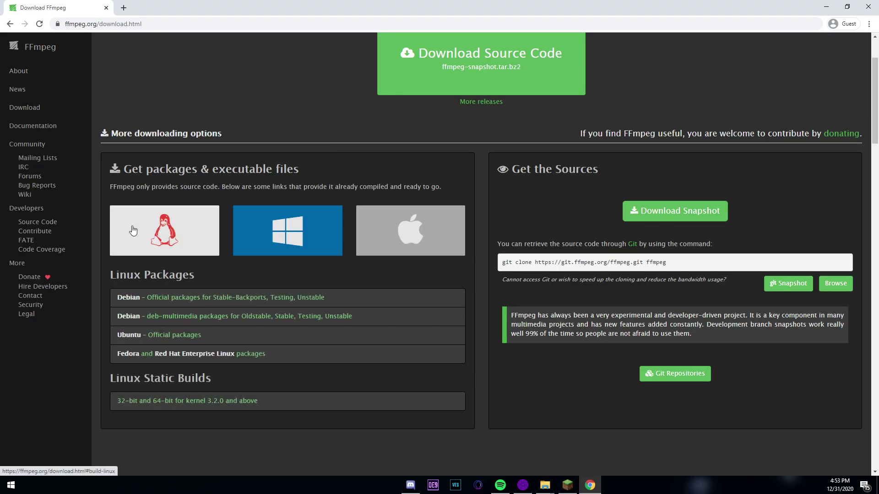
{"action": "left_click", "coordinate": [291, 236]}
{"action": "scroll", "coordinate": [291, 236], "scroll_direction": "up", "scroll_amount": 1}
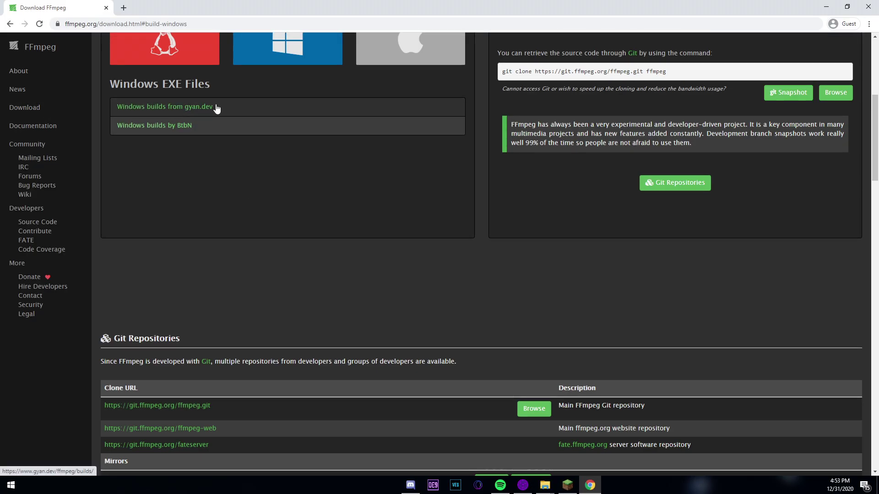
{"action": "scroll", "coordinate": [434, 192], "scroll_direction": "down", "scroll_amount": 3}
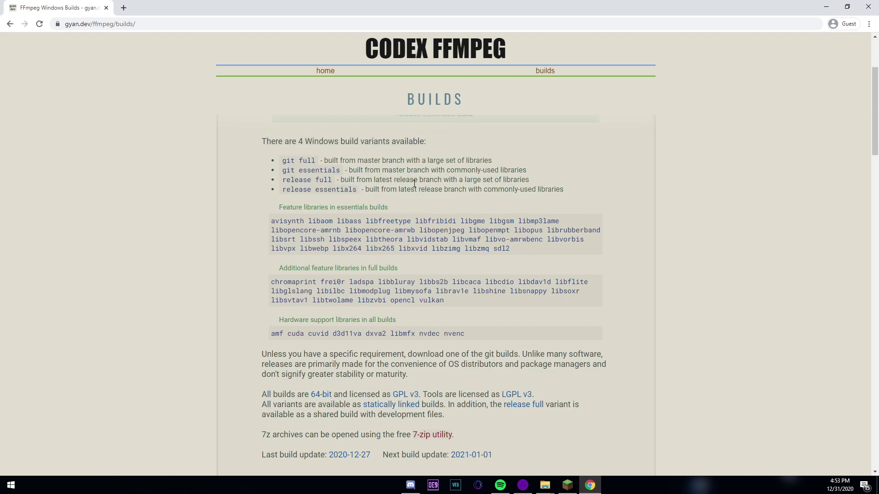
Look through the Windows builds page for the download links, checking the sha256-git-full and git-version links and returning to the page
{"action": "scroll", "coordinate": [356, 216], "scroll_direction": "down", "scroll_amount": 8}
{"action": "scroll", "coordinate": [443, 265], "scroll_direction": "up", "scroll_amount": 4}
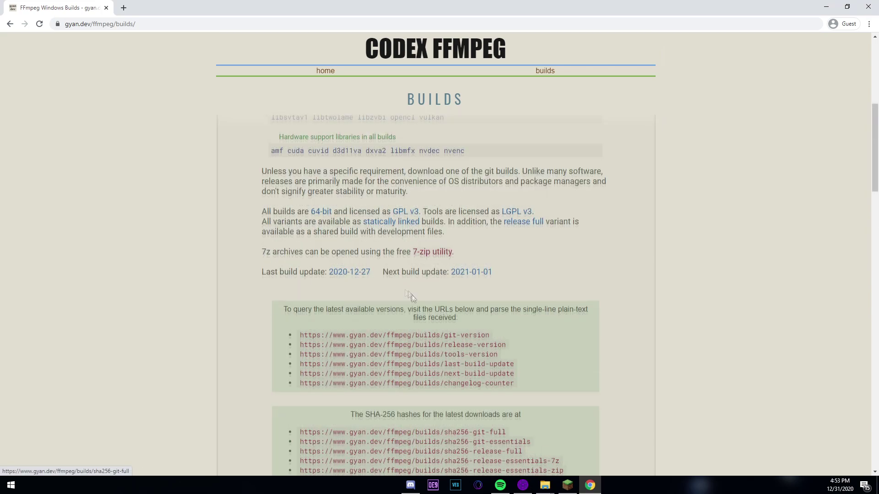
{"action": "scroll", "coordinate": [443, 265], "scroll_direction": "down", "scroll_amount": 3}
{"action": "scroll", "coordinate": [416, 295], "scroll_direction": "down", "scroll_amount": 2}
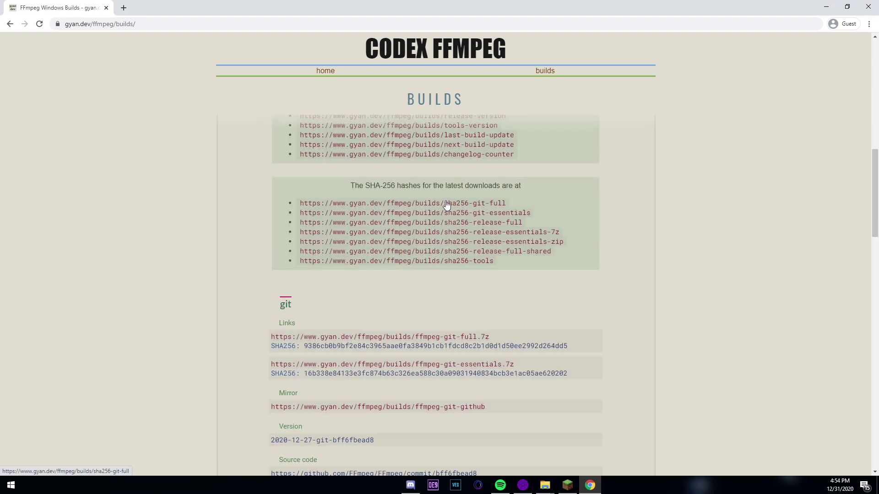
{"action": "left_click", "coordinate": [446, 205]}
{"action": "left_click", "coordinate": [10, 26]}
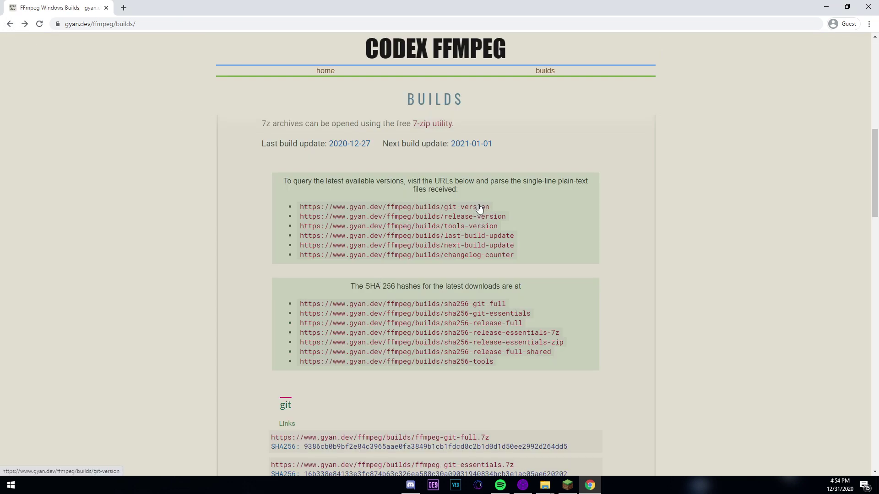
{"action": "left_click", "coordinate": [479, 209]}
{"action": "left_click", "coordinate": [10, 24]}
{"action": "left_click", "coordinate": [402, 355]}
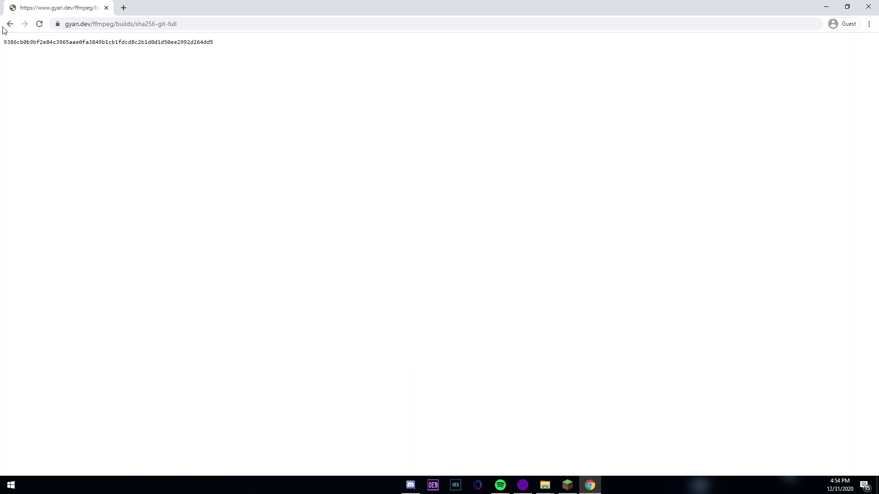
{"action": "left_click", "coordinate": [4, 28]}
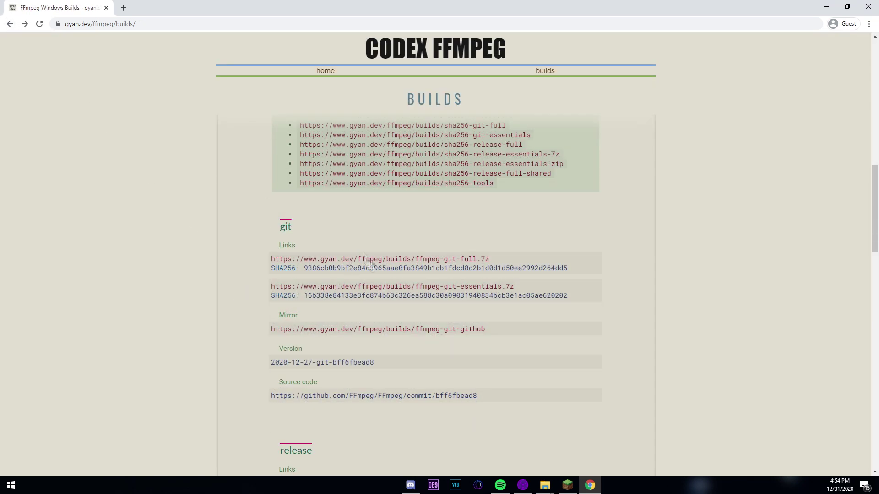
Download ffmpeg-git-full.7z from the git section and show the file in its folder
{"action": "left_click", "coordinate": [305, 263]}
{"action": "left_click", "coordinate": [97, 463]}
{"action": "left_click", "coordinate": [125, 431]}
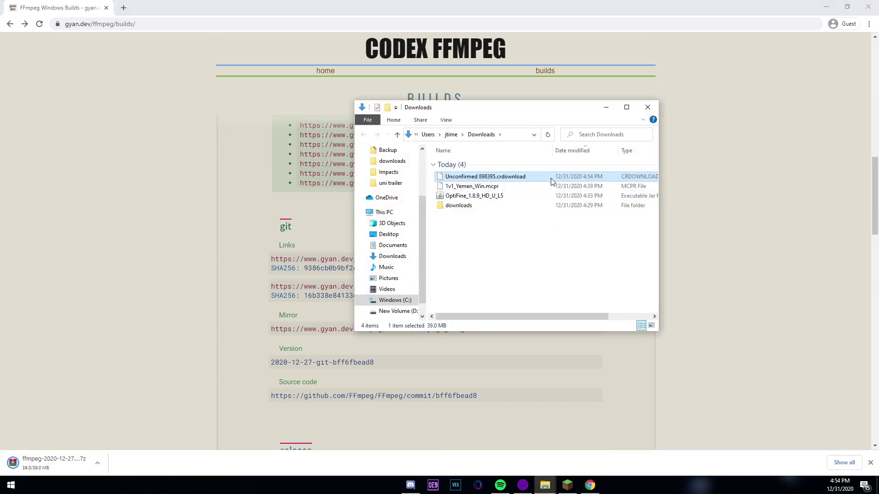
Delete the unconfirmed FFmpeg download, close the Downloads folder and dismiss the download notice on the builds page
{"action": "key", "text": "Delete"}
{"action": "left_click", "coordinate": [650, 106]}
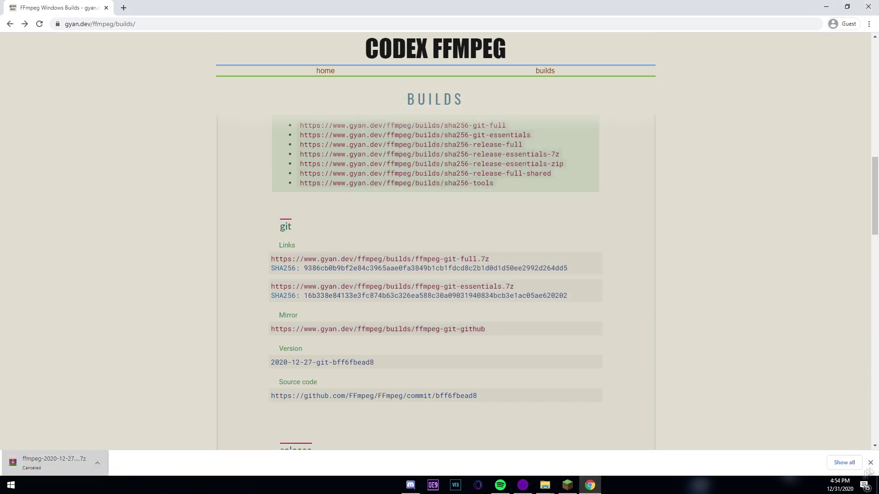
{"action": "left_click", "coordinate": [869, 463]}
{"action": "scroll", "coordinate": [112, 128], "scroll_direction": "up", "scroll_amount": 10}
{"action": "scroll", "coordinate": [100, 155], "scroll_direction": "down", "scroll_amount": 10}
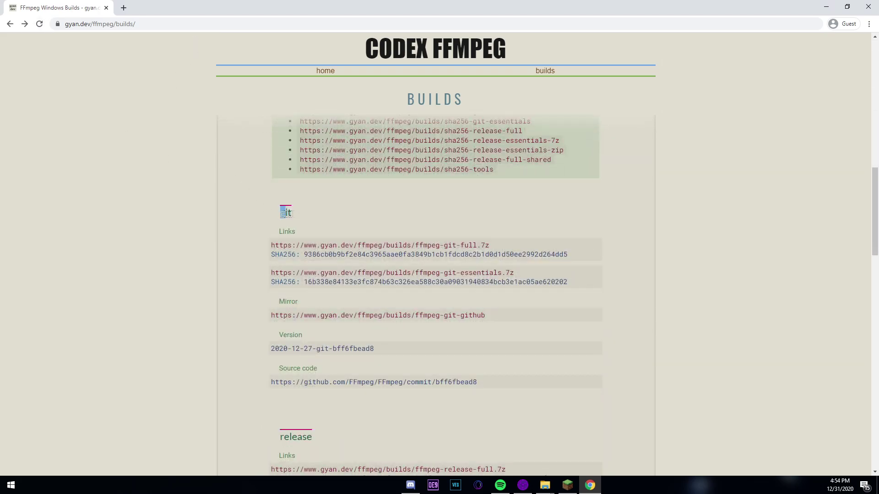
{"action": "left_click", "coordinate": [345, 271]}
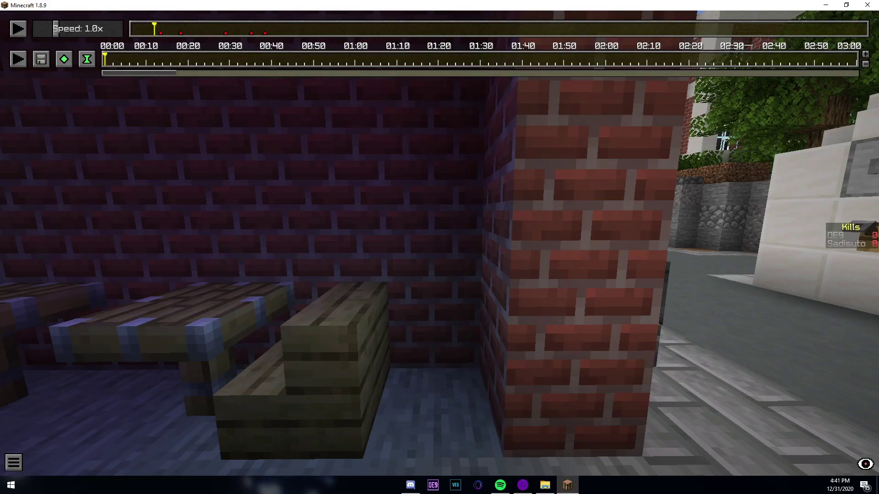
In Minecraft, play the replay briefly and pause it, and scrub the keyframe timeline's cursor back and forth, returning it to 00:00
{"action": "key", "text": "b"}
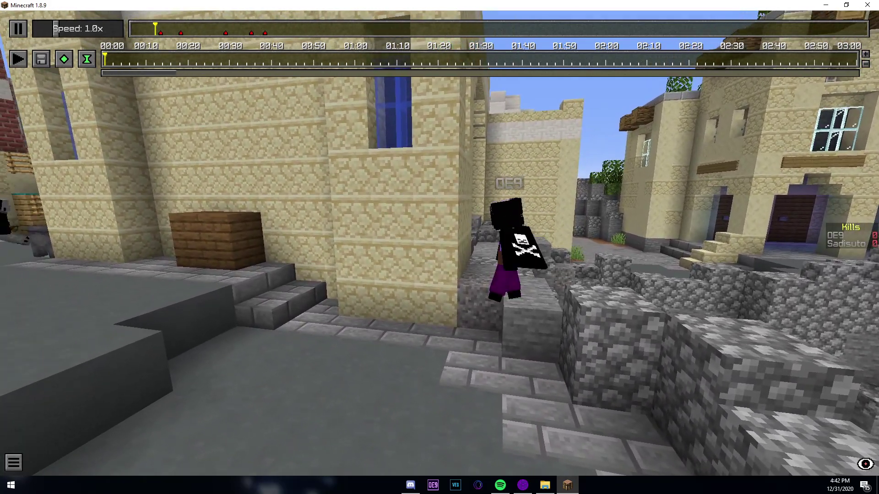
{"action": "key", "text": "p"}
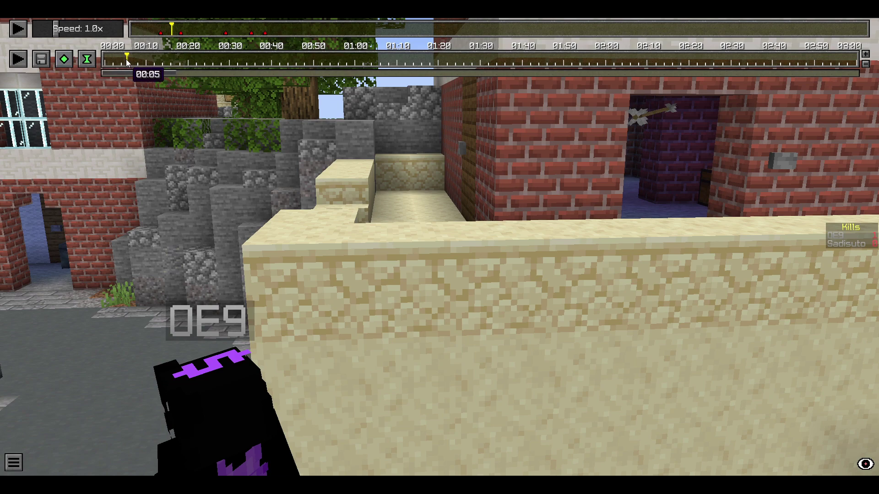
{"action": "left_click_drag", "start_coordinate": [135, 67], "coordinate": [130, 67]}
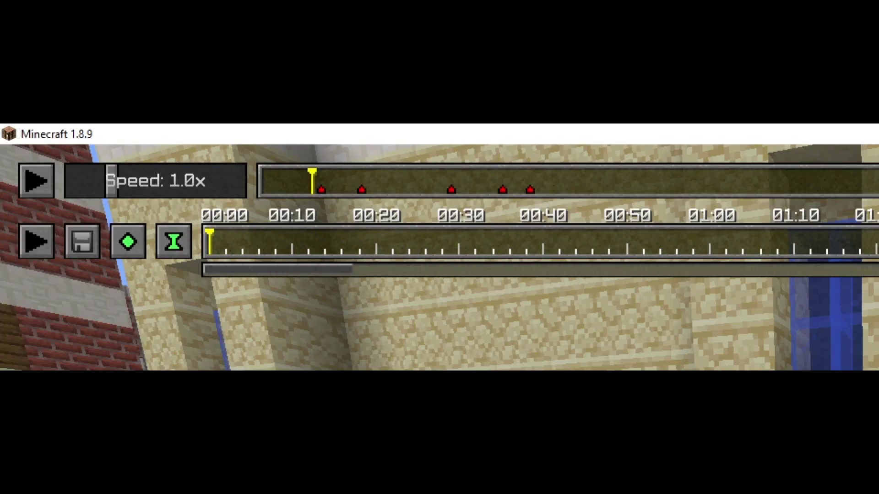
{"action": "left_click_drag", "start_coordinate": [214, 259], "coordinate": [253, 255]}
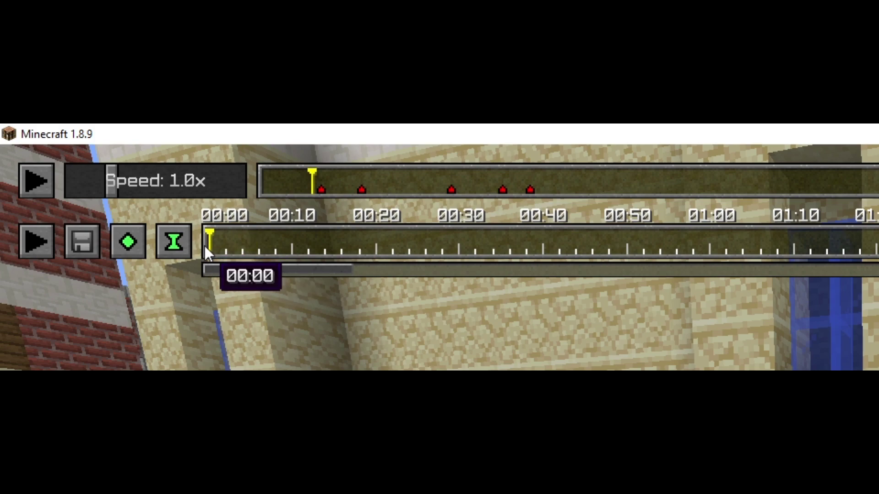
{"action": "left_click", "coordinate": [188, 229]}
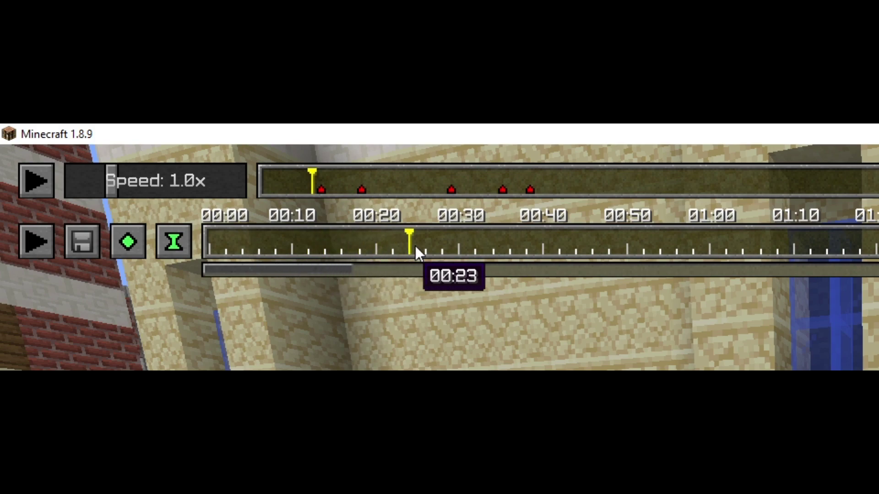
{"action": "left_click_drag", "start_coordinate": [529, 250], "coordinate": [543, 250]}
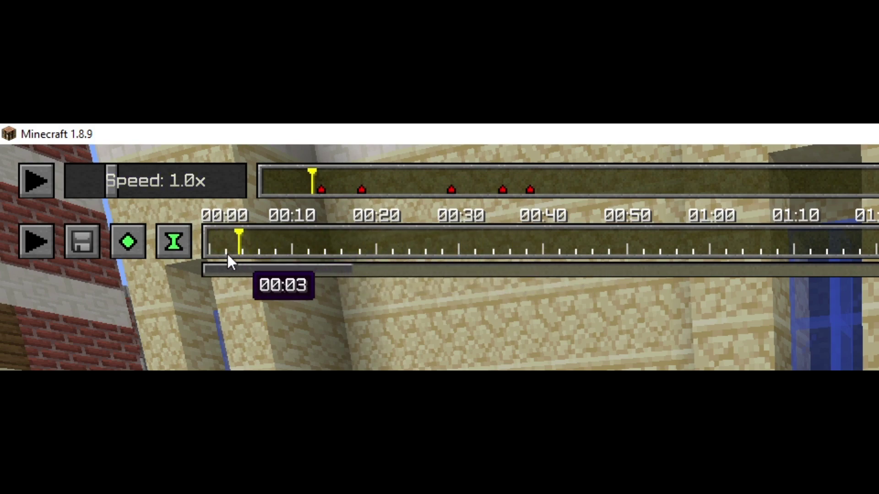
{"action": "left_click_drag", "start_coordinate": [237, 254], "coordinate": [209, 250]}
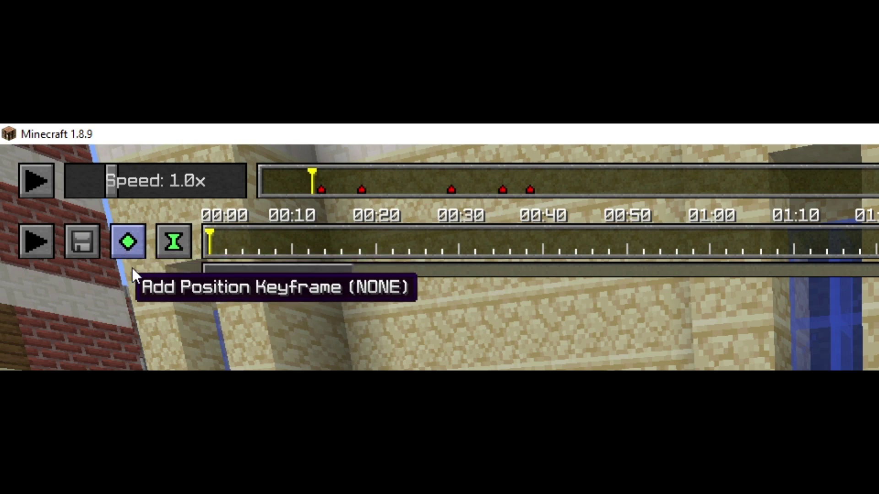
Fly the camera back to frame both players and add a position keyframe at 00:00, viewing its marker from the side
{"action": "key", "text": "Escape"}
{"action": "key", "text": "s"}
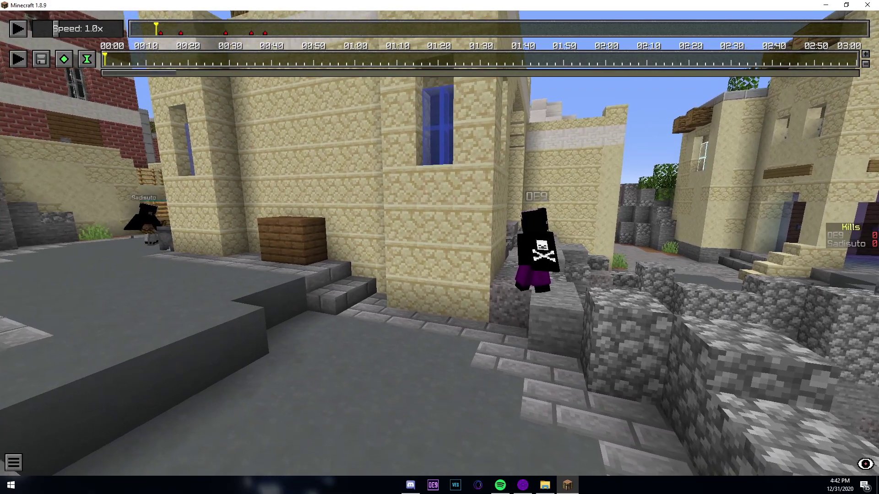
{"action": "key", "text": "t"}
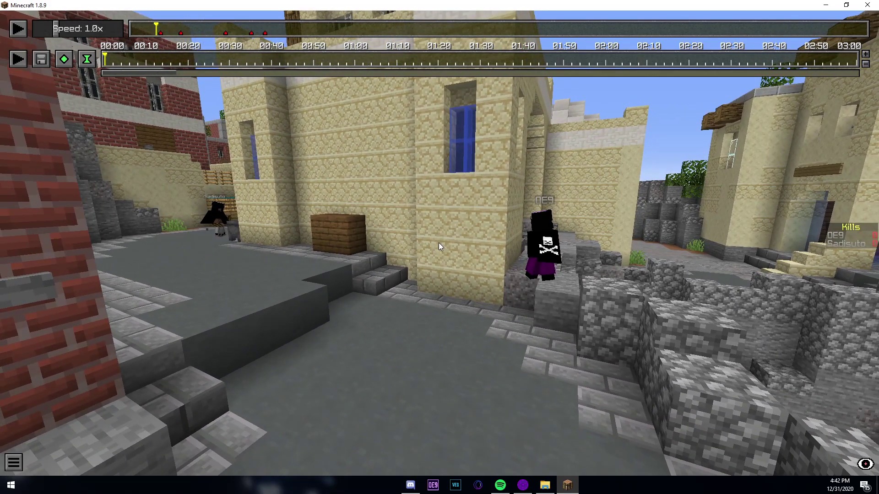
{"action": "left_click", "coordinate": [63, 58]}
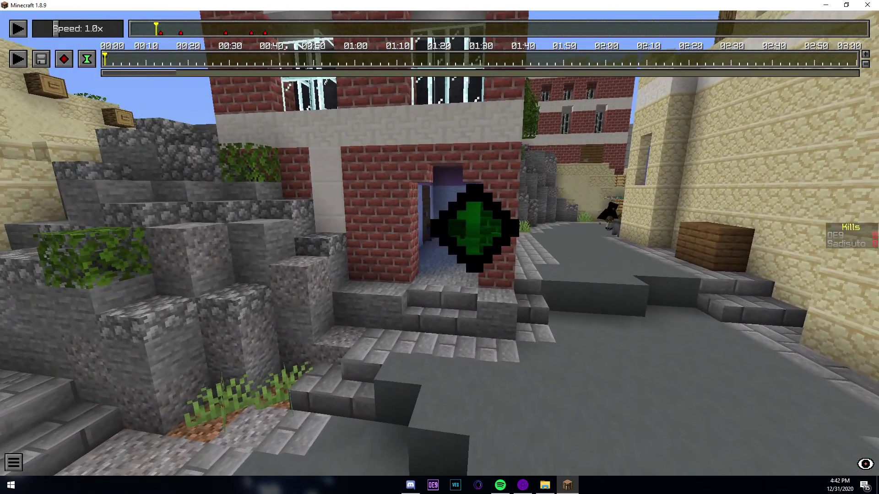
{"action": "key", "text": "d"}
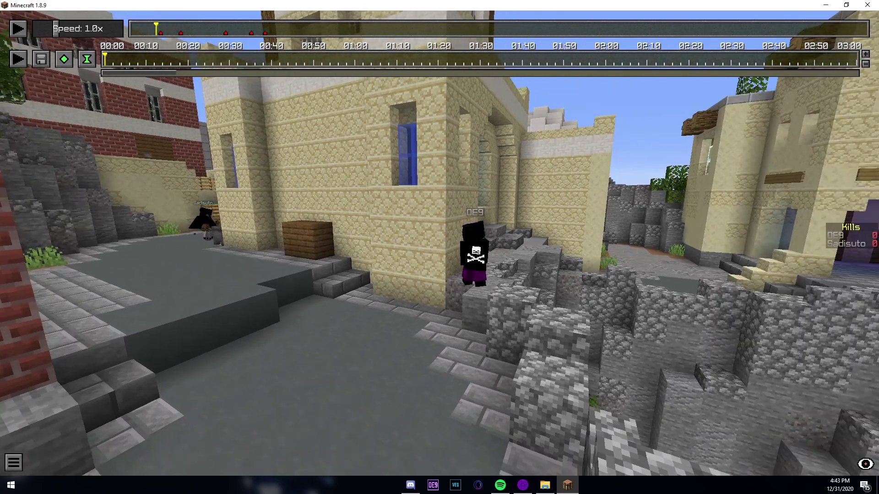
Add a time keyframe at 00:00 and another at about 00:03 after advancing the replay, and return the keyframe cursor to 00:00
{"action": "key", "text": "w"}
{"action": "key", "text": "s"}
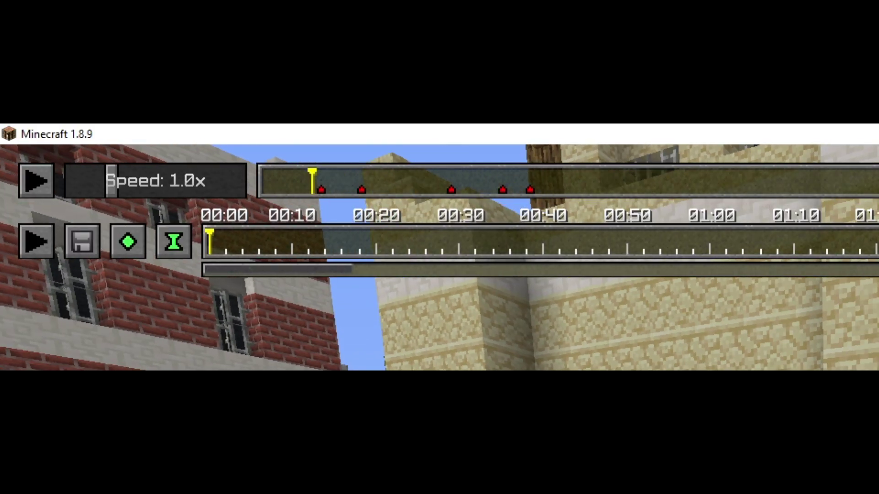
{"action": "left_click", "coordinate": [173, 251]}
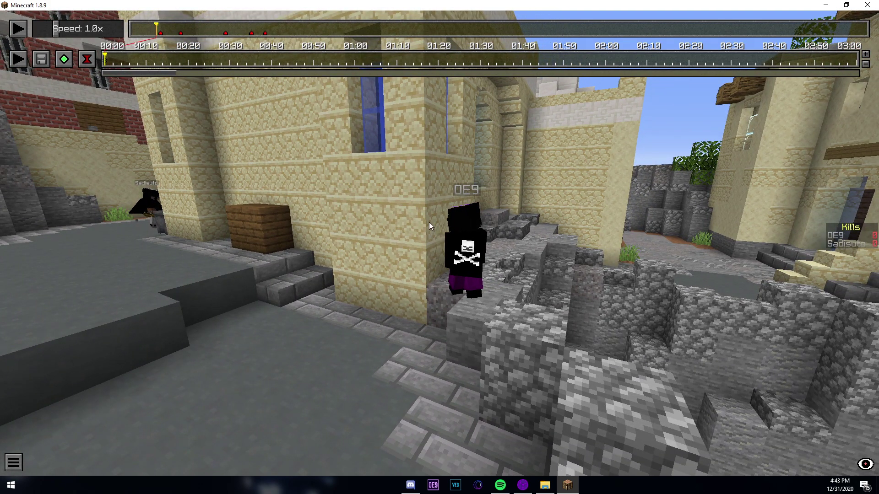
{"action": "key", "text": "Escape"}
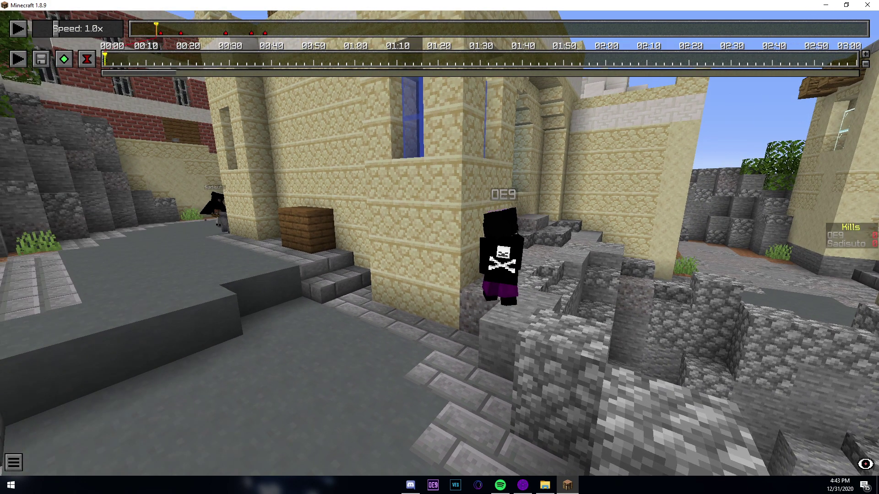
{"action": "key", "text": "p"}
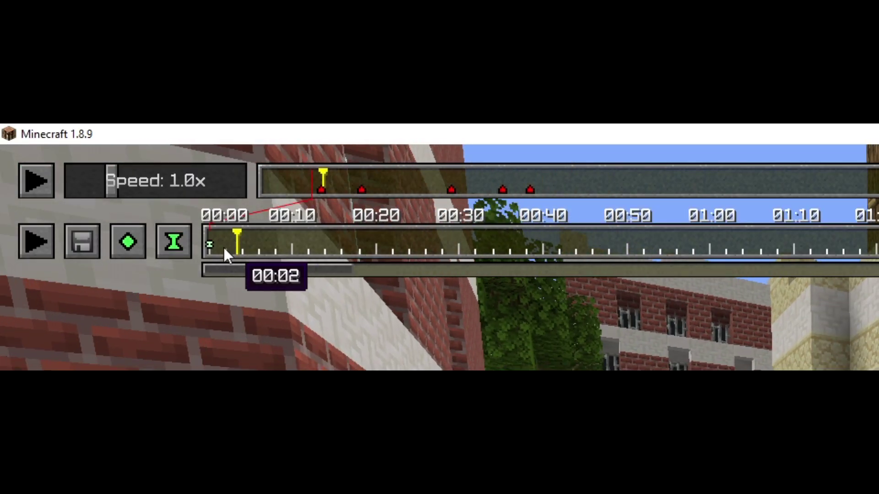
{"action": "left_click", "coordinate": [172, 240]}
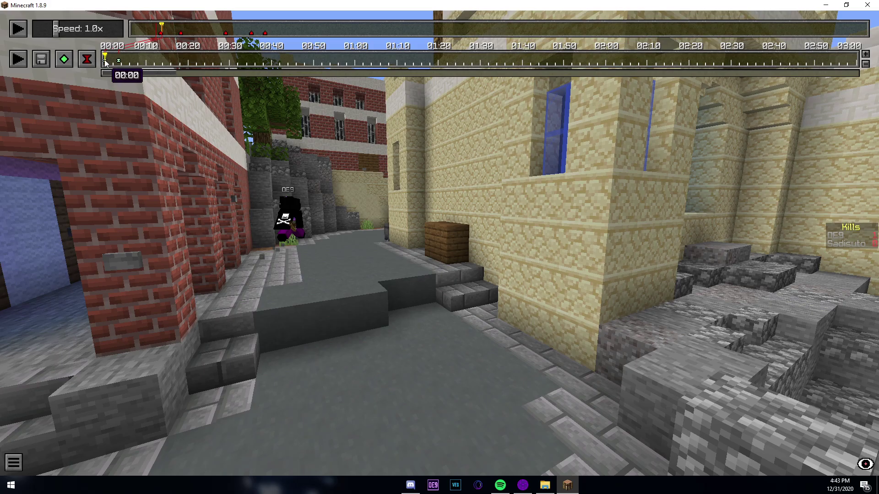
{"action": "left_click", "coordinate": [105, 59]}
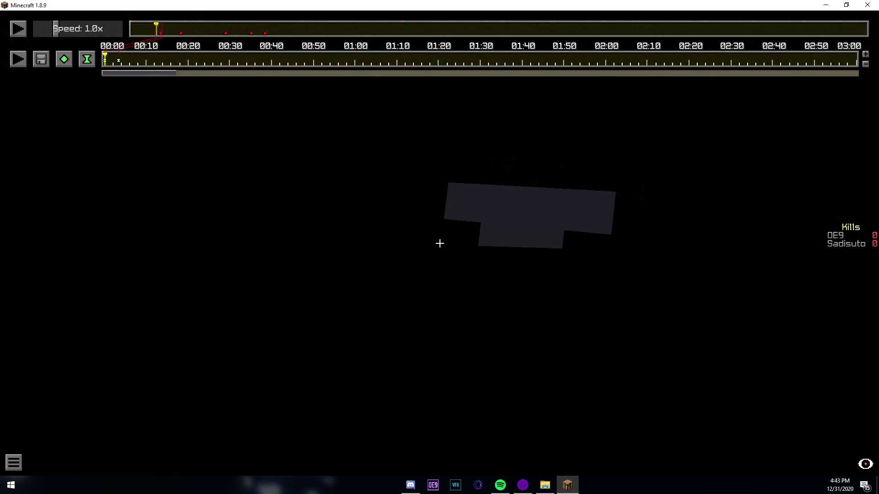
Fly the camera back to the players and play the replay from the first time keyframe to the second to review the action
{"action": "key", "text": "w"}
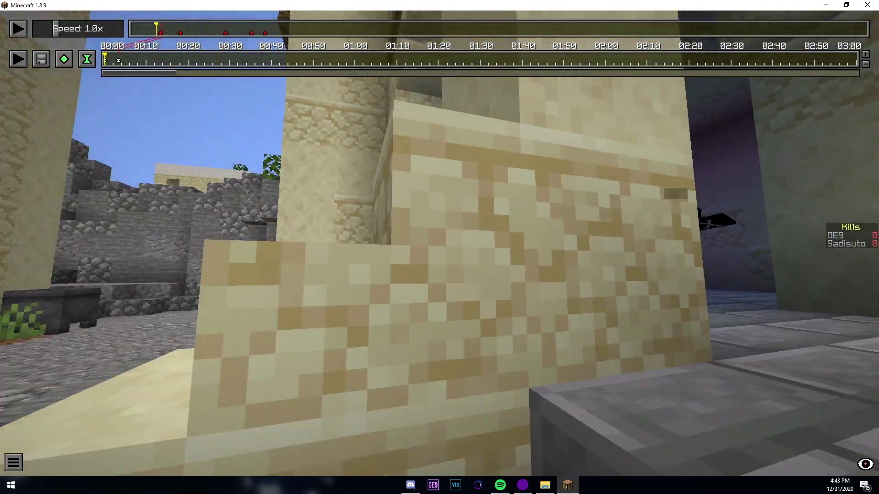
{"action": "key", "text": "space"}
{"action": "key", "text": "p"}
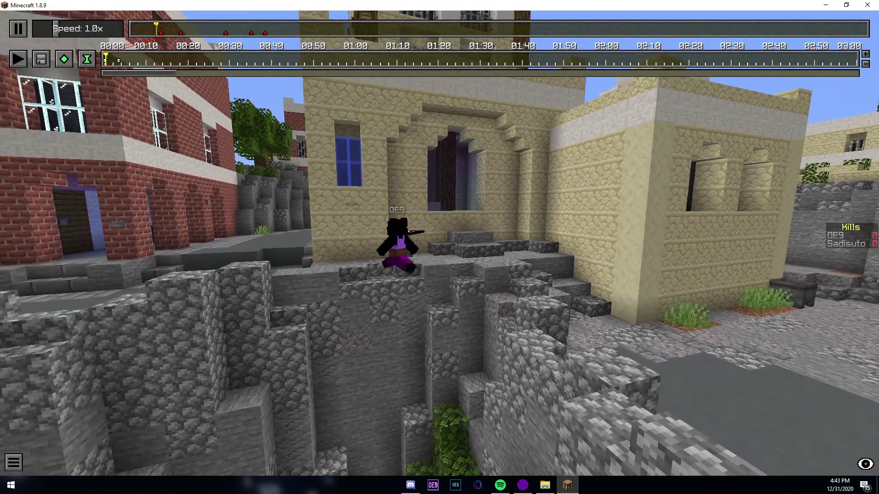
{"action": "key", "text": "w"}
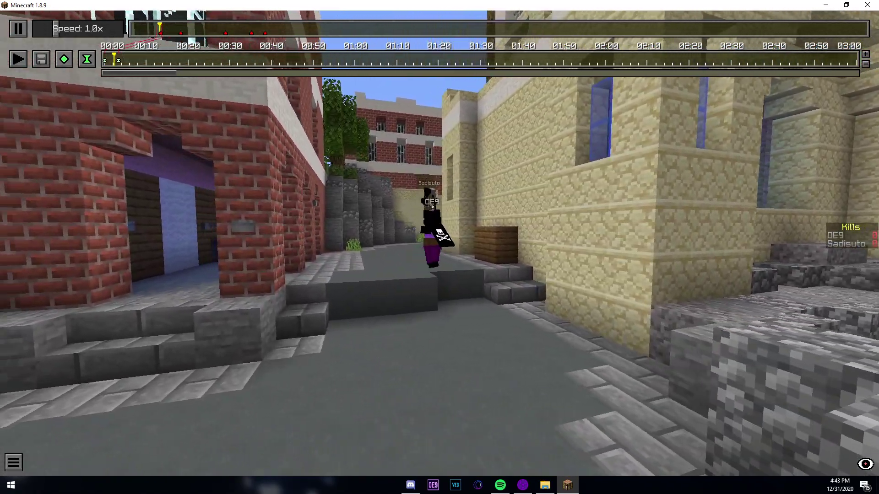
{"action": "key", "text": "p"}
Remove the time keyframes at about 00:03 and 00:00 from the keyframe timeline
{"action": "key", "text": "t"}
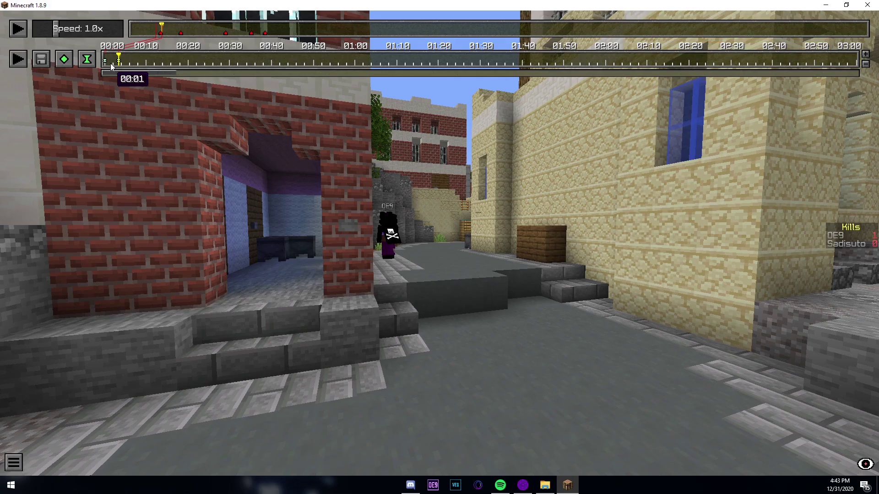
{"action": "left_click", "coordinate": [86, 61]}
{"action": "left_click", "coordinate": [106, 62]}
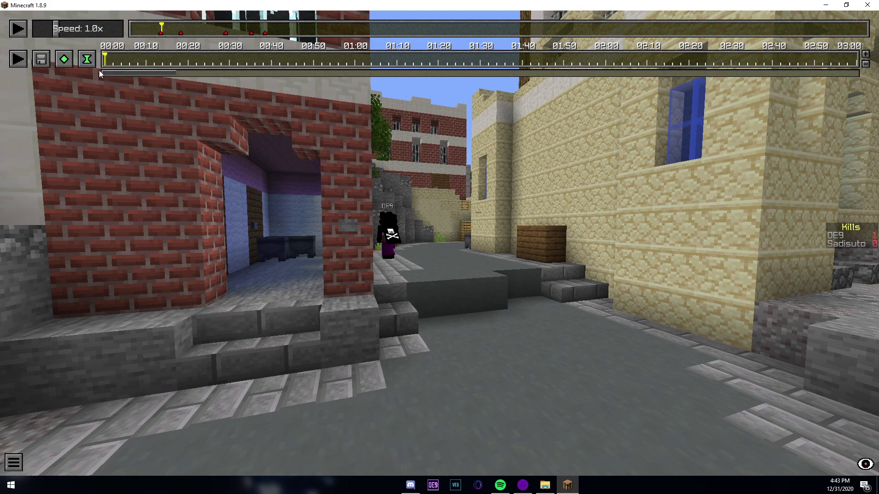
Rewind the replay slightly, fly the camera close to the player on the rocks, and add a position keyframe at 00:00
{"action": "left_click", "coordinate": [156, 32]}
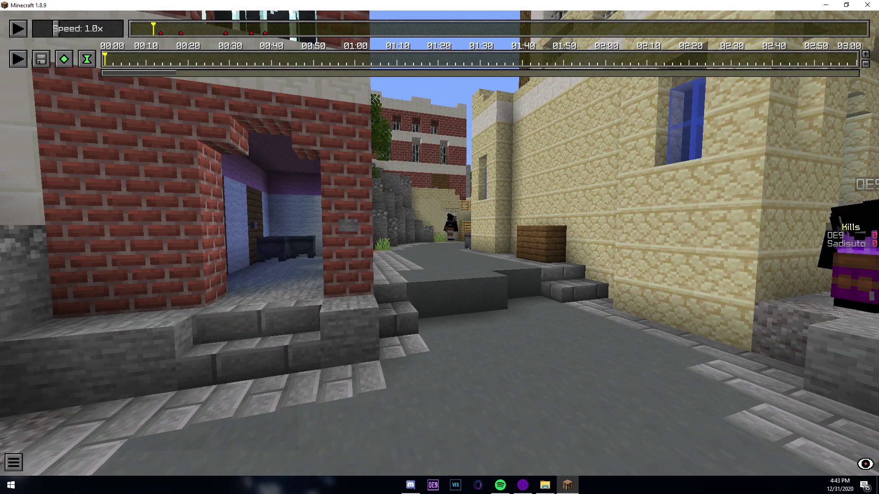
{"action": "key", "text": "w"}
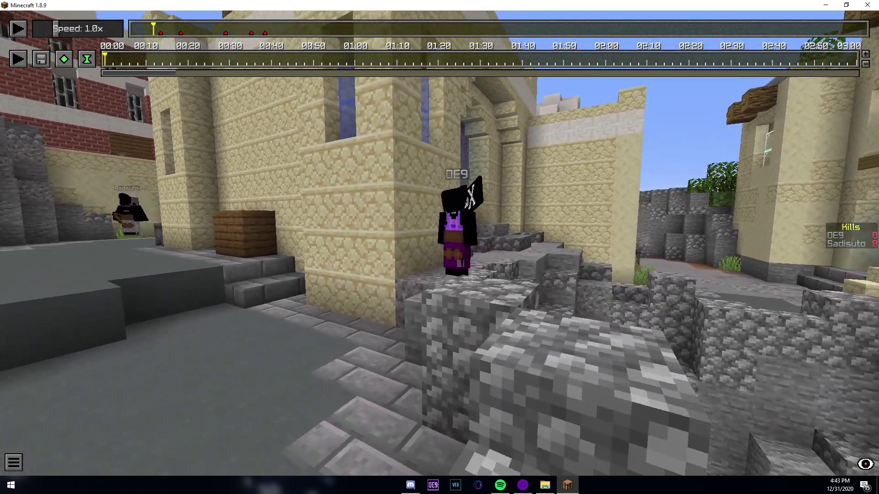
{"action": "key", "text": "d"}
{"action": "key", "text": "space"}
{"action": "key", "text": "t"}
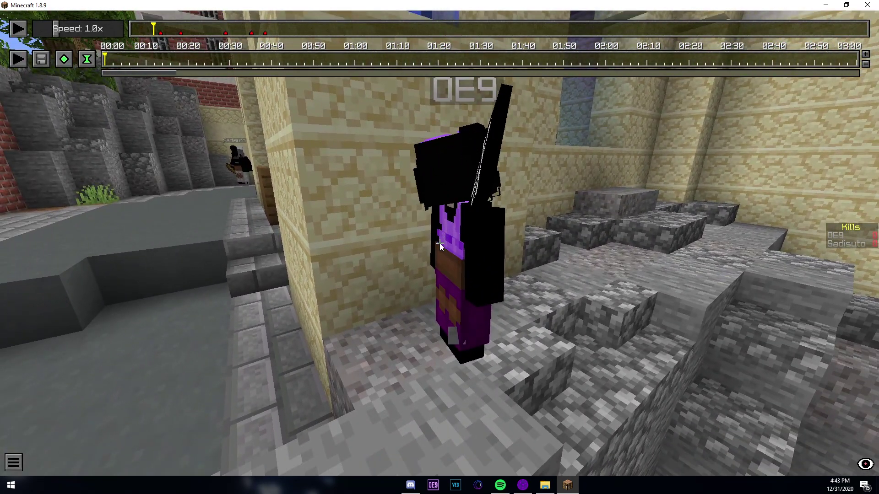
{"action": "left_click", "coordinate": [68, 60]}
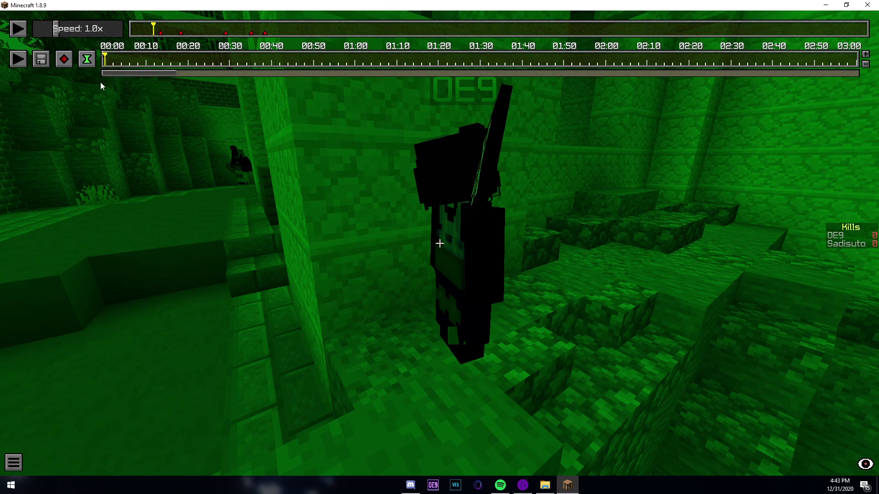
Add a time keyframe at 00:00, advance the replay, and add position and time keyframes at about 00:03
{"action": "left_click", "coordinate": [92, 66]}
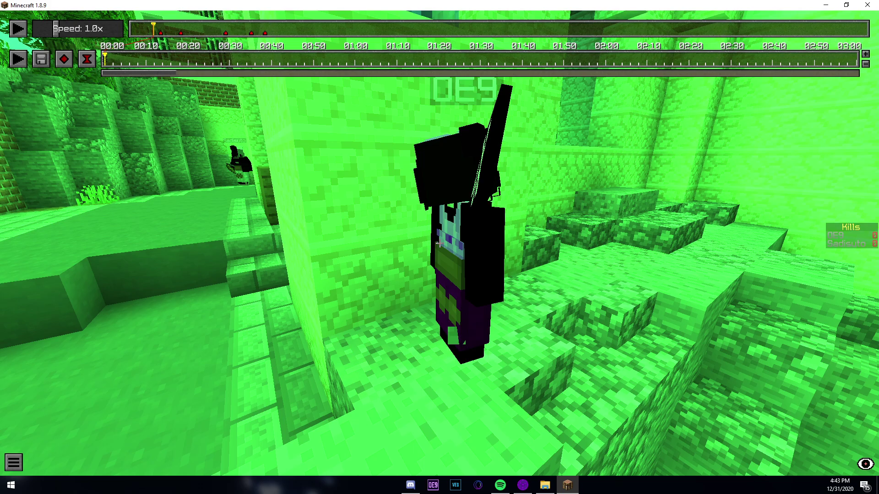
{"action": "key", "text": "p"}
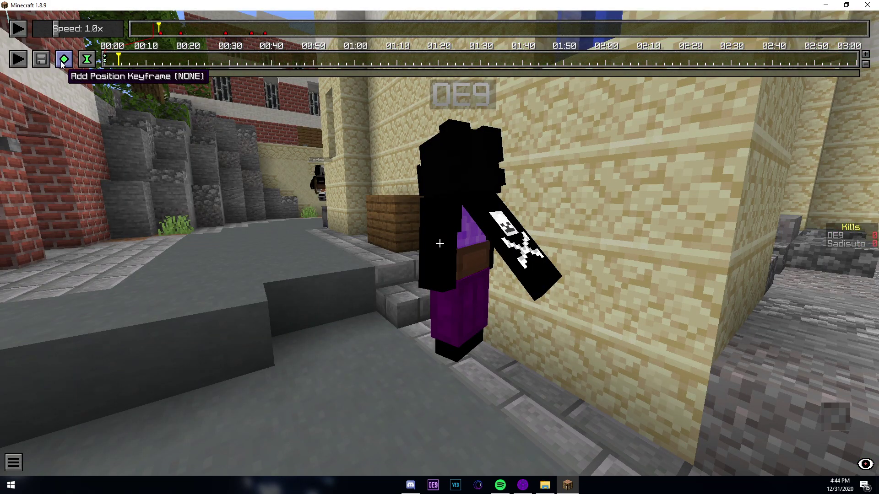
{"action": "key", "text": "p"}
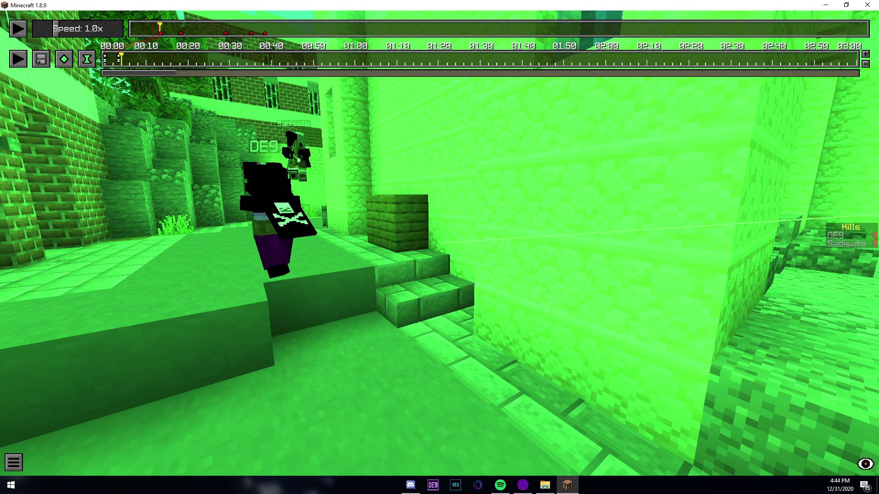
Fly the camera close behind the player drawing the bow and add position and time keyframes at about 00:08
{"action": "key", "text": "w"}
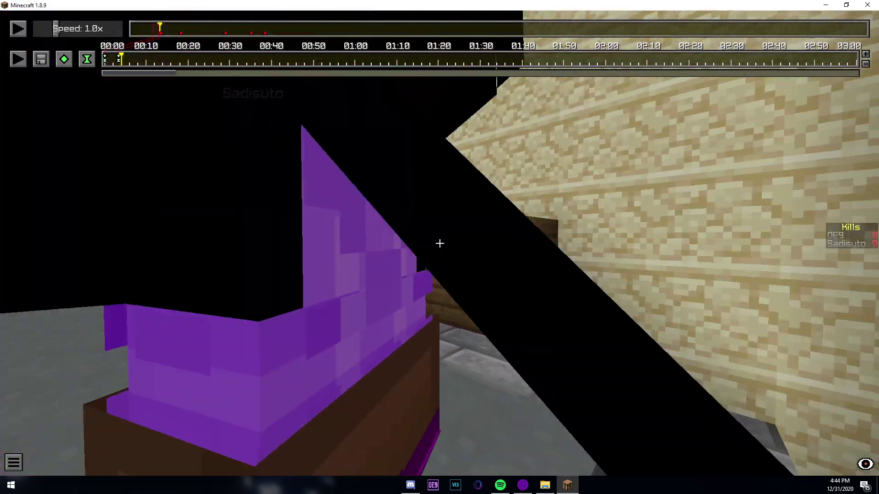
{"action": "key", "text": "s"}
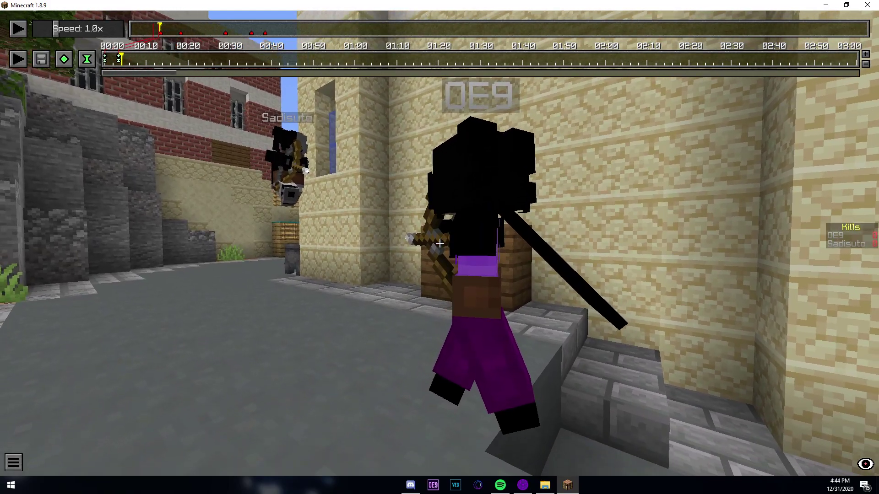
{"action": "key", "text": "w"}
{"action": "key", "text": "shift"}
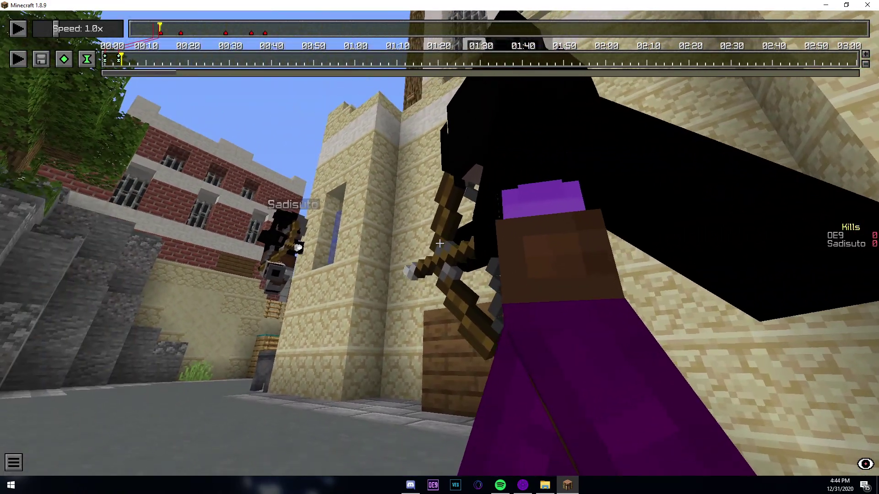
{"action": "key", "text": "s"}
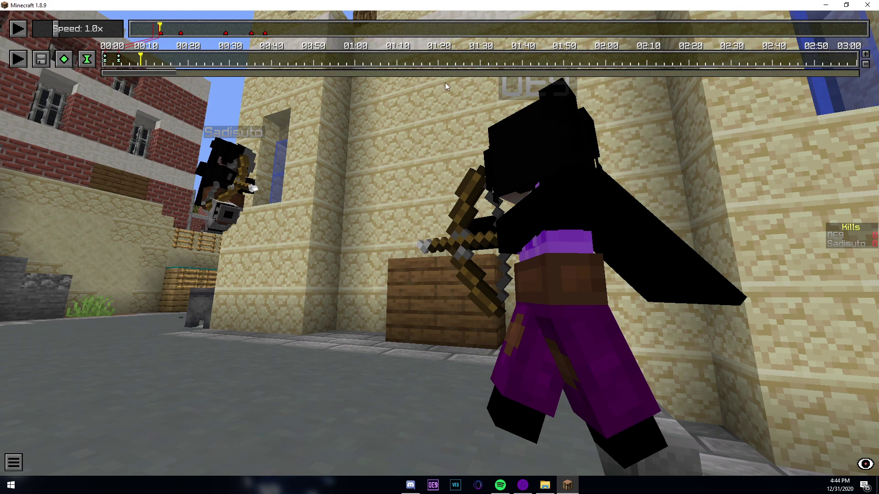
{"action": "left_click", "coordinate": [864, 55]}
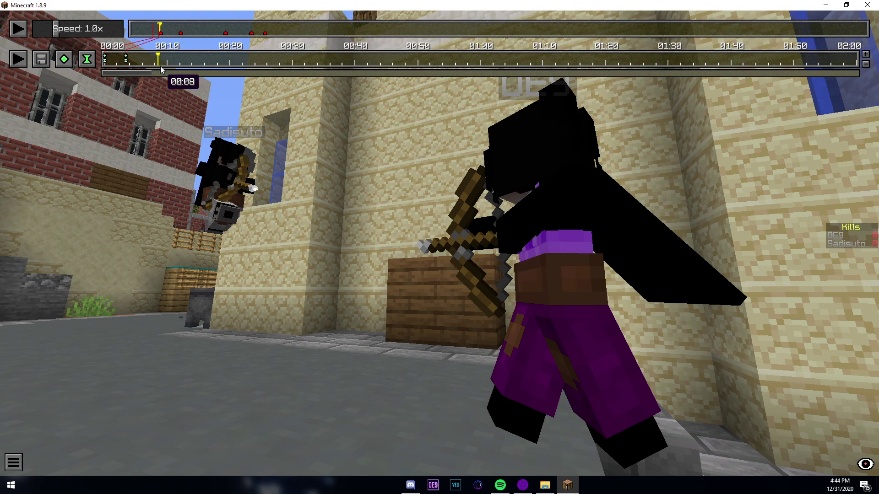
{"action": "left_click", "coordinate": [866, 64]}
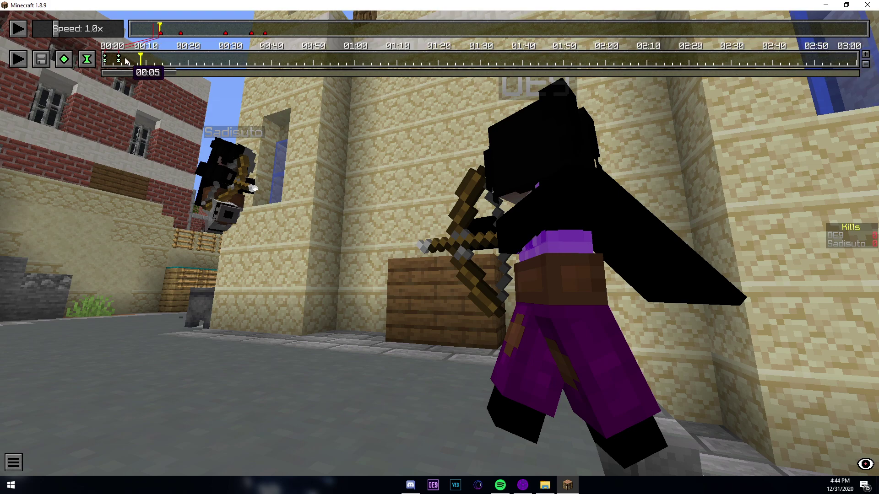
{"action": "left_click", "coordinate": [64, 59]}
{"action": "left_click", "coordinate": [87, 58]}
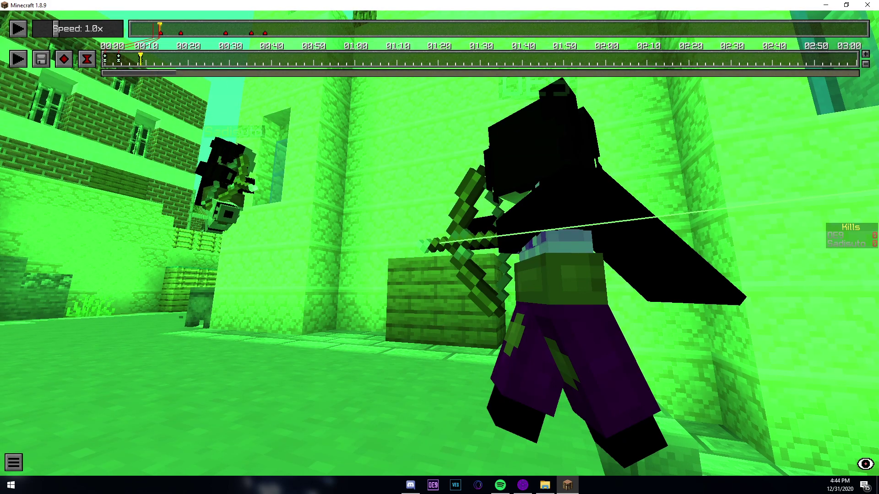
Fly the camera out to frame both players from the side and advance the replay slightly
{"action": "key", "text": "s"}
{"action": "key", "text": "a"}
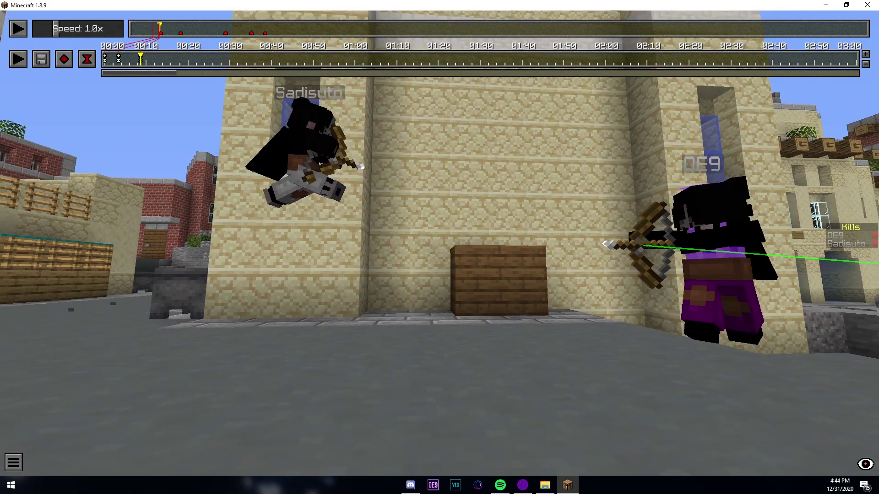
{"action": "key", "text": "p"}
{"action": "key", "text": "v"}
{"action": "key", "text": "p"}
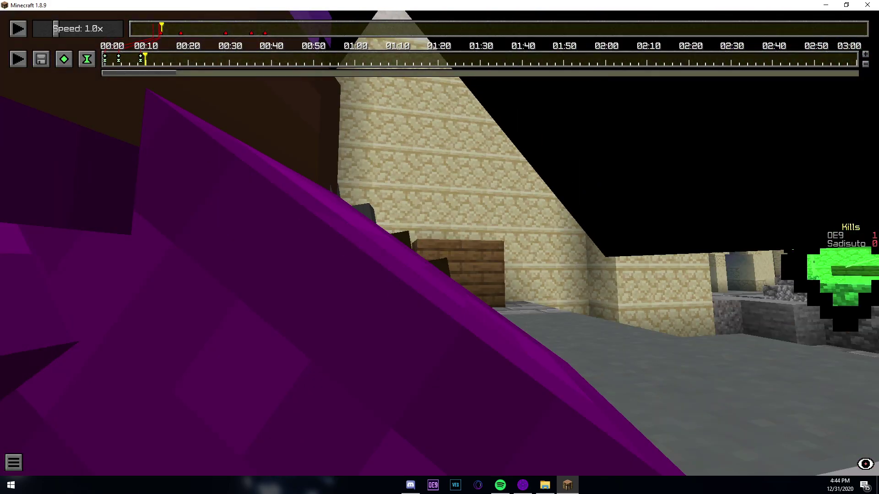
Lower the camera to street level facing the player in purple and add position and time keyframes at about 00:13
{"action": "key", "text": "a"}
{"action": "key", "text": "s"}
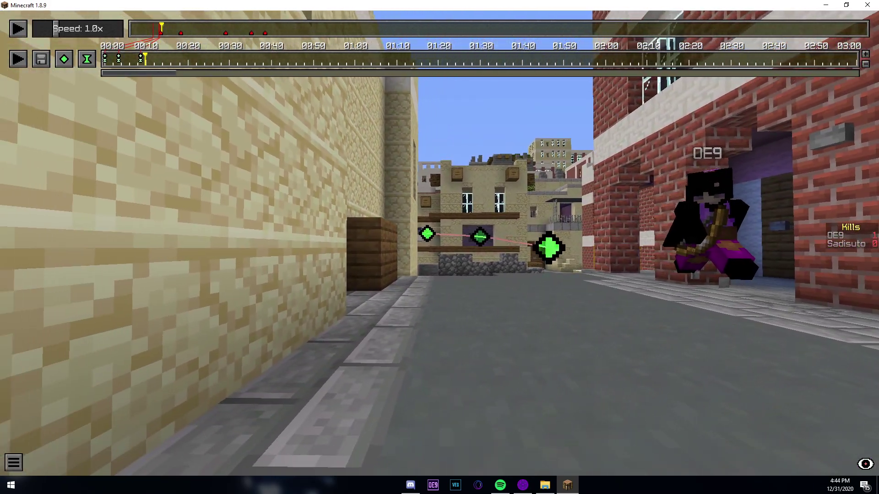
{"action": "key", "text": "d"}
{"action": "key", "text": "shift"}
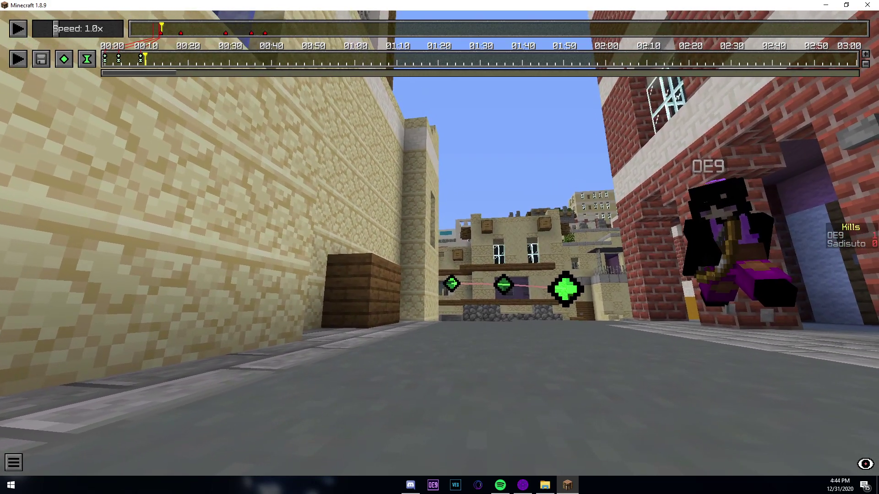
{"action": "key", "text": "t"}
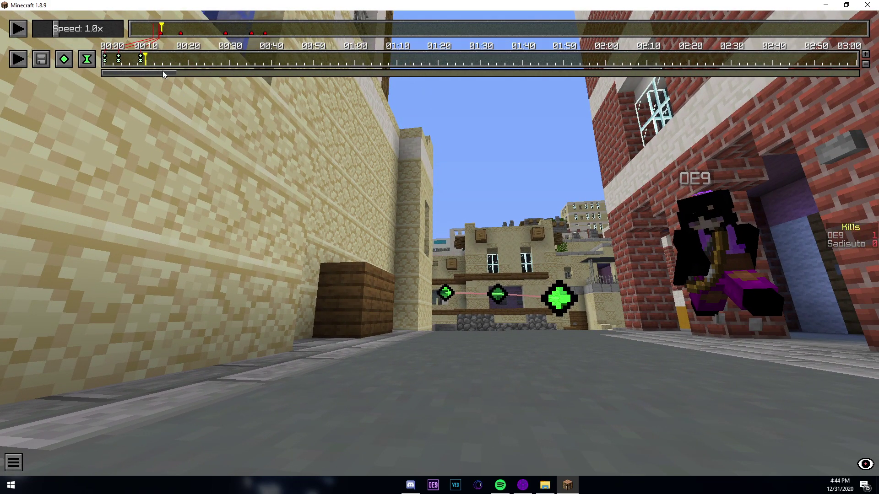
{"action": "left_click_drag", "start_coordinate": [152, 59], "coordinate": [163, 60]}
{"action": "left_click", "coordinate": [69, 59]}
{"action": "left_click", "coordinate": [87, 60]}
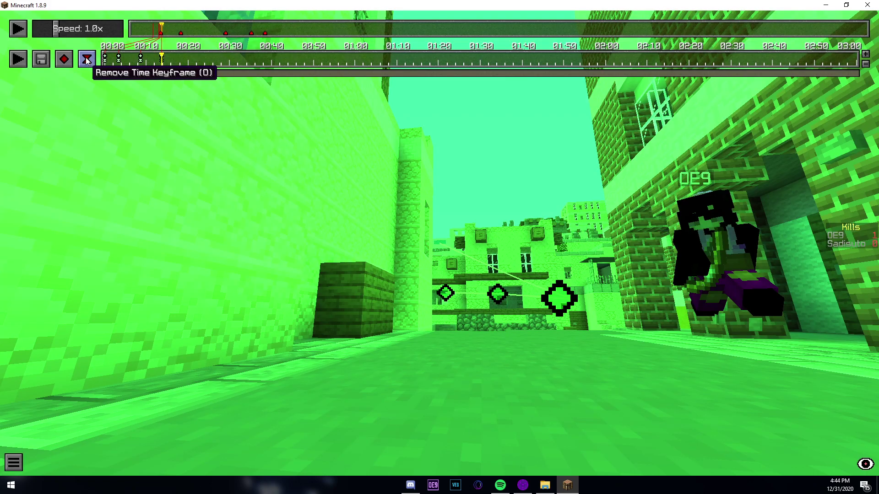
Inspect the camera path in the world, return the keyframe cursor to 00:00, and play the path
{"action": "key", "text": "Escape"}
{"action": "key", "text": "d"}
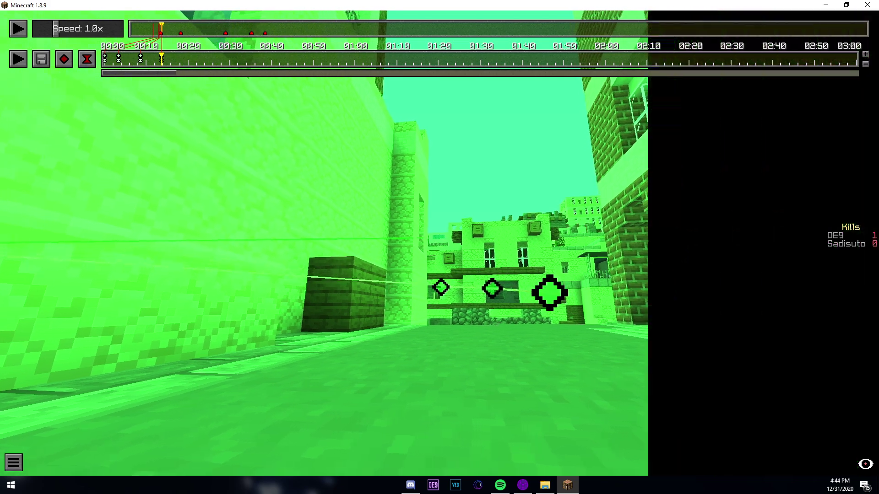
{"action": "key", "text": "space"}
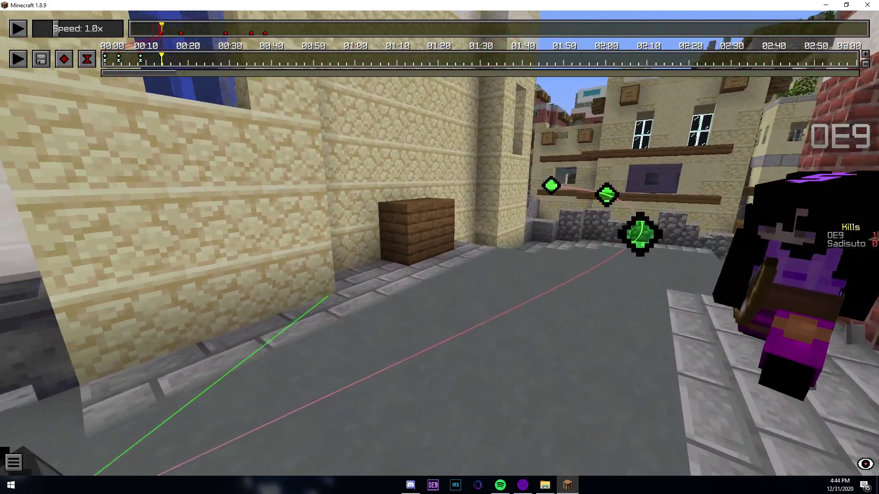
{"action": "key", "text": "s"}
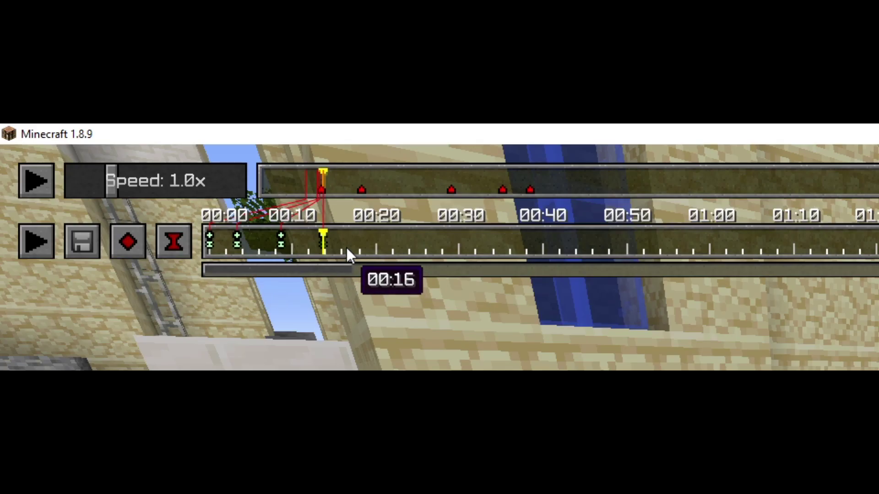
{"action": "left_click", "coordinate": [373, 255]}
{"action": "left_click_drag", "start_coordinate": [389, 247], "coordinate": [200, 259]}
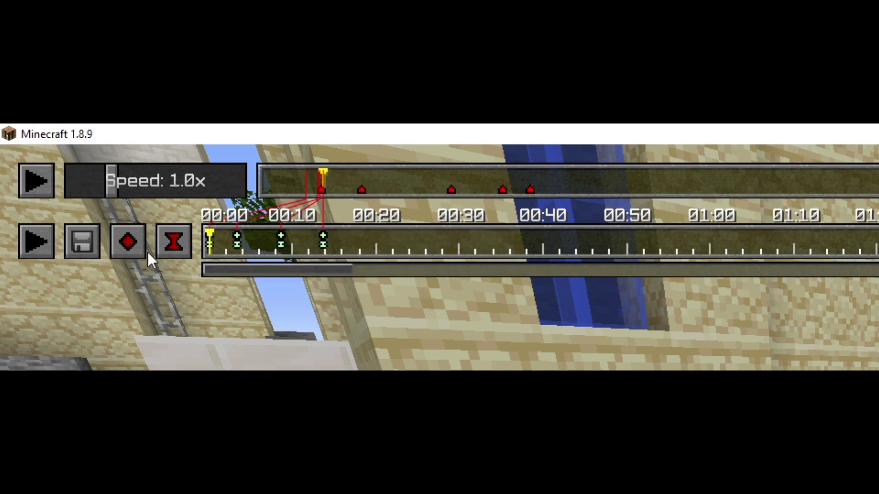
{"action": "left_click", "coordinate": [25, 243]}
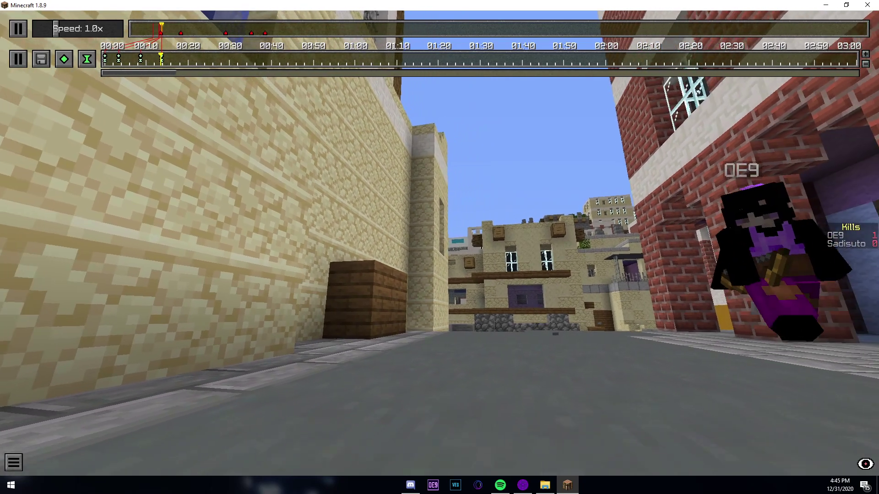
Stop the path playback and clear all keyframes from the keyframe timeline
{"action": "key", "text": "p"}
{"action": "key", "text": "Escape"}
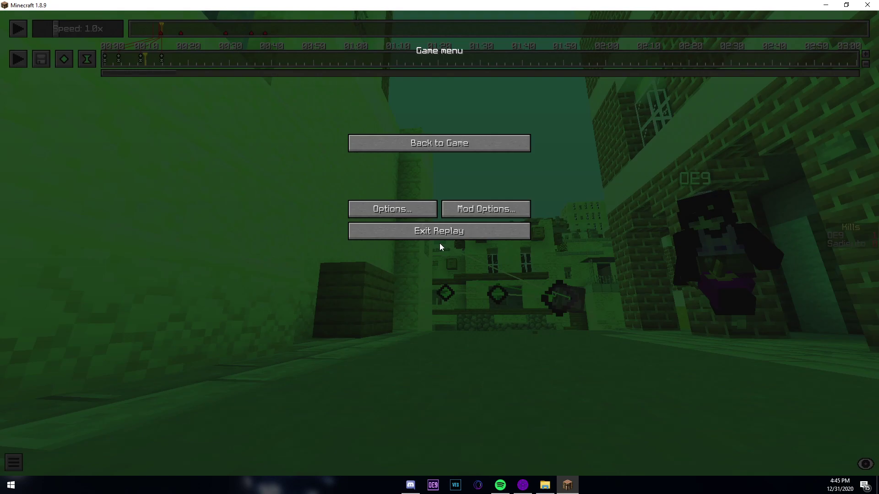
{"action": "key", "text": "Escape"}
{"action": "key", "text": "d"}
{"action": "key", "text": "s"}
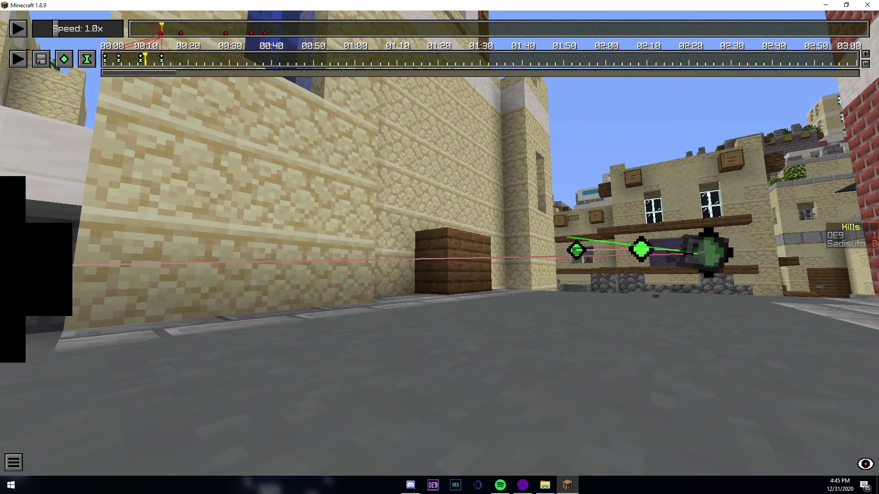
{"action": "key", "text": "c"}
{"action": "key", "text": "t"}
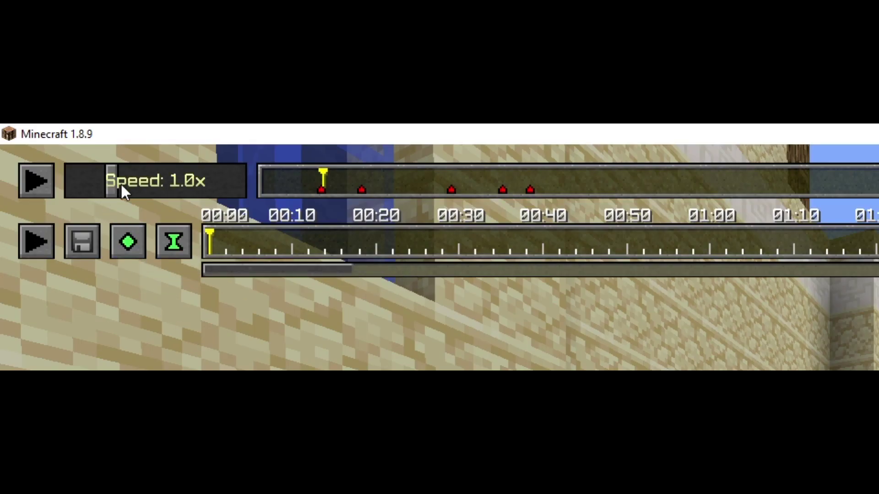
Set the replay speed to 8.0x and play the replay from about 00:11
{"action": "left_click_drag", "start_coordinate": [115, 182], "coordinate": [228, 190]}
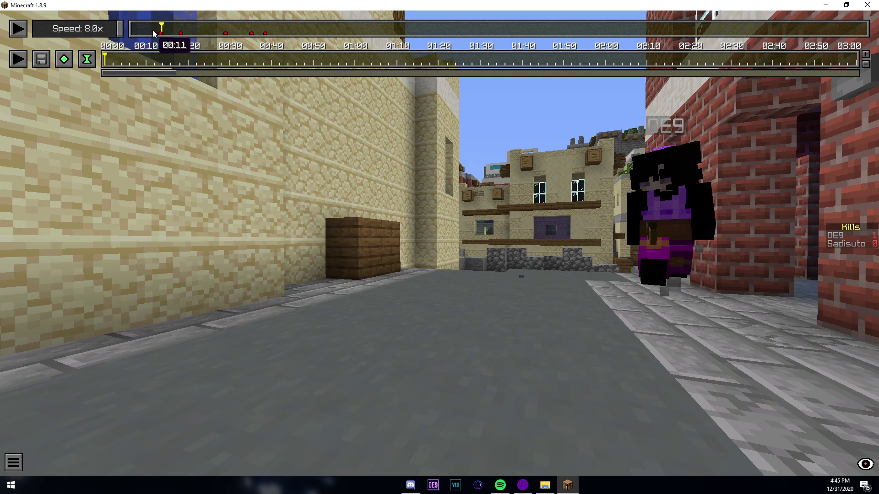
{"action": "left_click", "coordinate": [311, 184]}
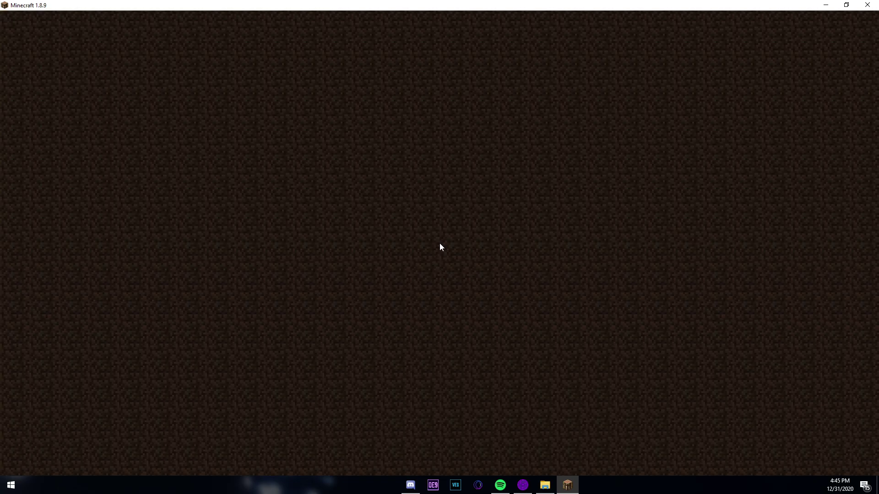
{"action": "key", "text": "w"}
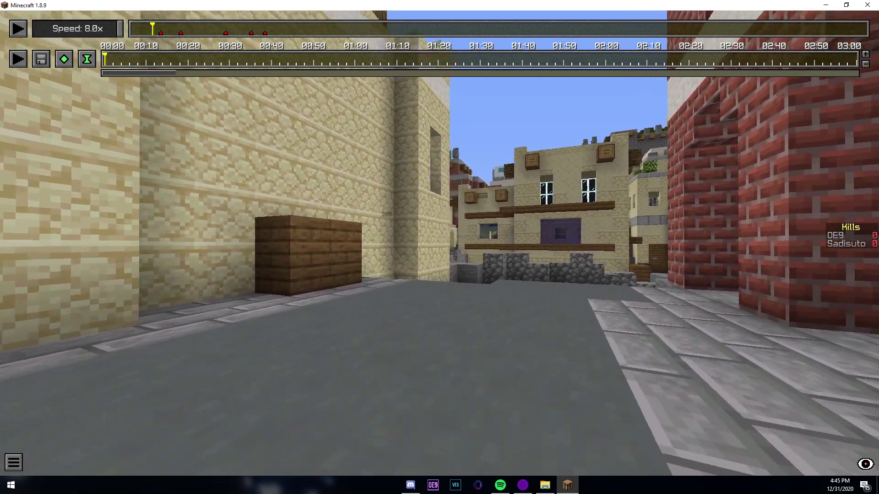
{"action": "key", "text": "t"}
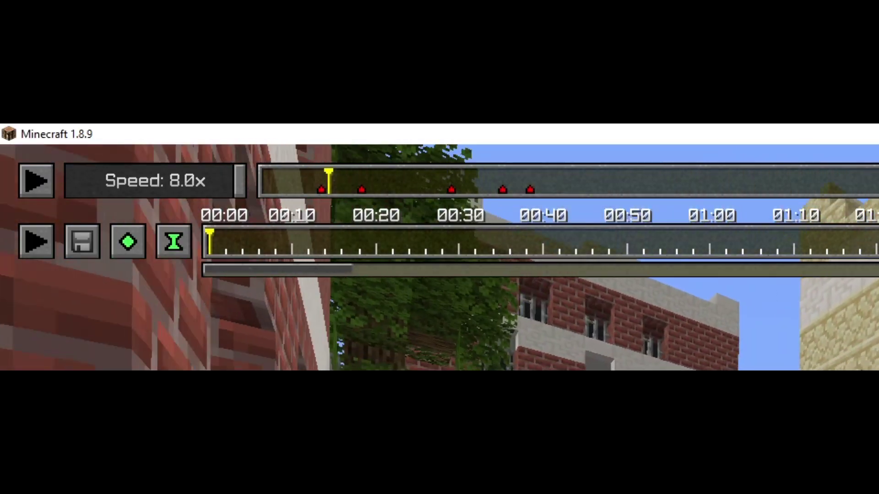
Set the replay speed to 0.1x and play the replay in slow motion
{"action": "key", "text": "w"}
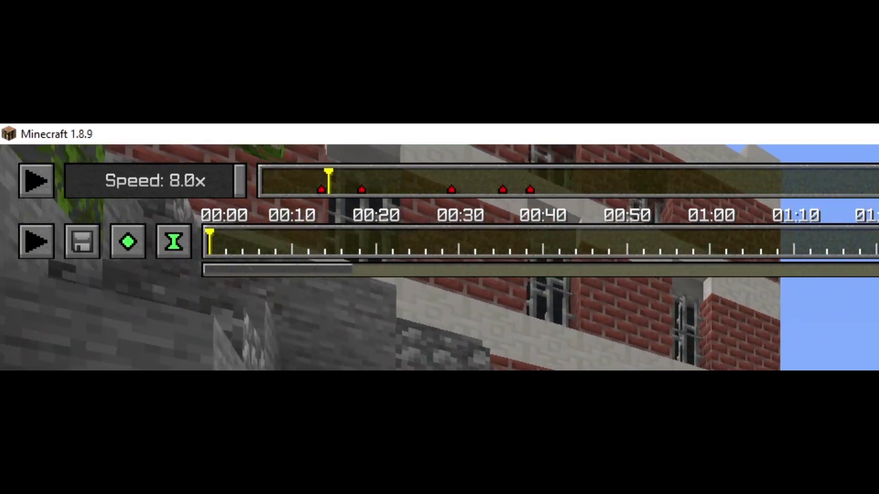
{"action": "key", "text": "space"}
{"action": "key", "text": "t"}
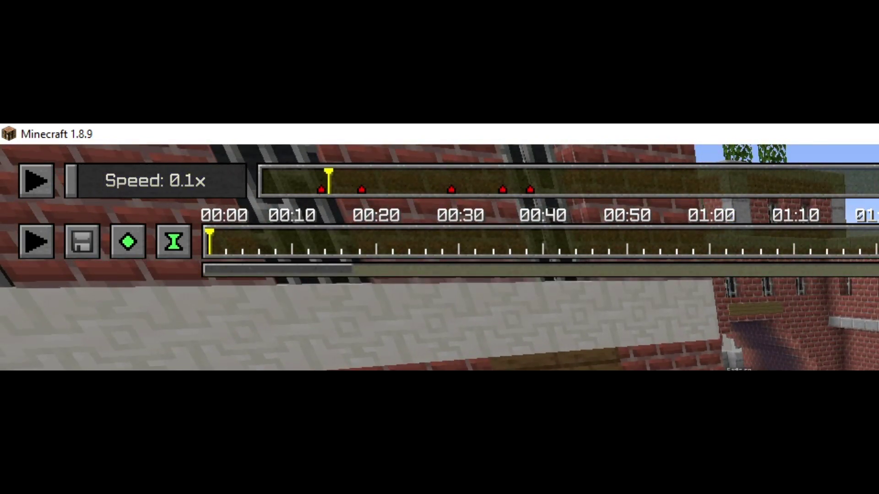
{"action": "left_click", "coordinate": [36, 181]}
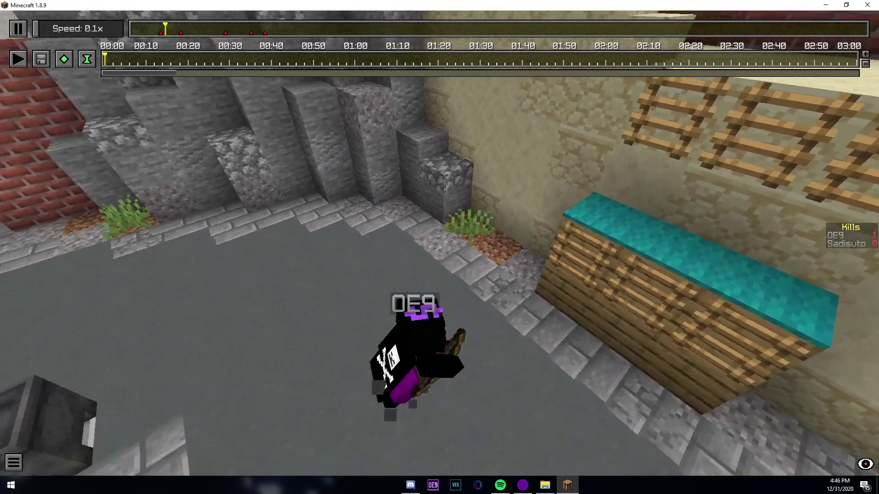
Set the replay speed to 1.0x, advance the replay in short bursts, and position the camera behind the player on the sandstone ledge
{"action": "key", "text": "shift"}
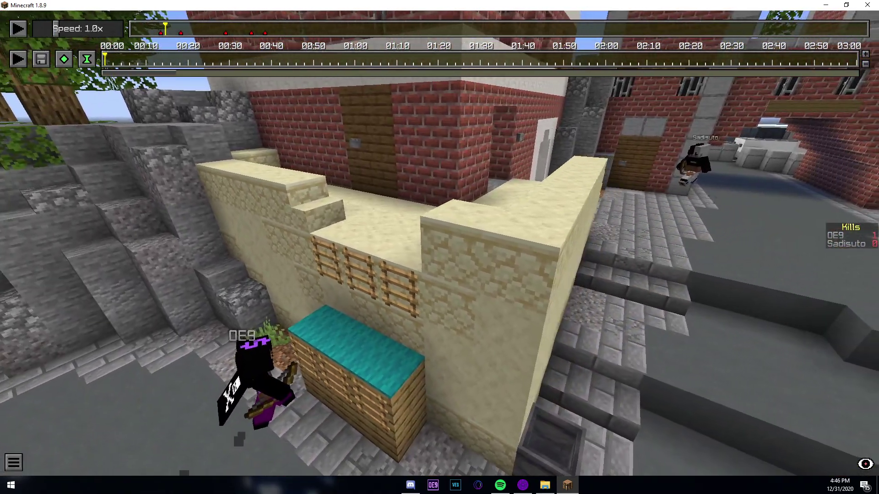
{"action": "key", "text": "d"}
{"action": "key", "text": "p"}
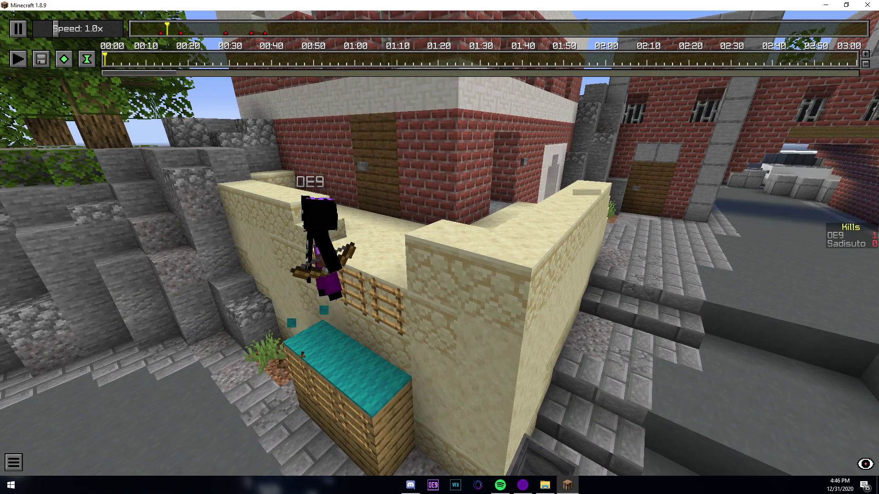
{"action": "key", "text": "p"}
{"action": "key", "text": "w"}
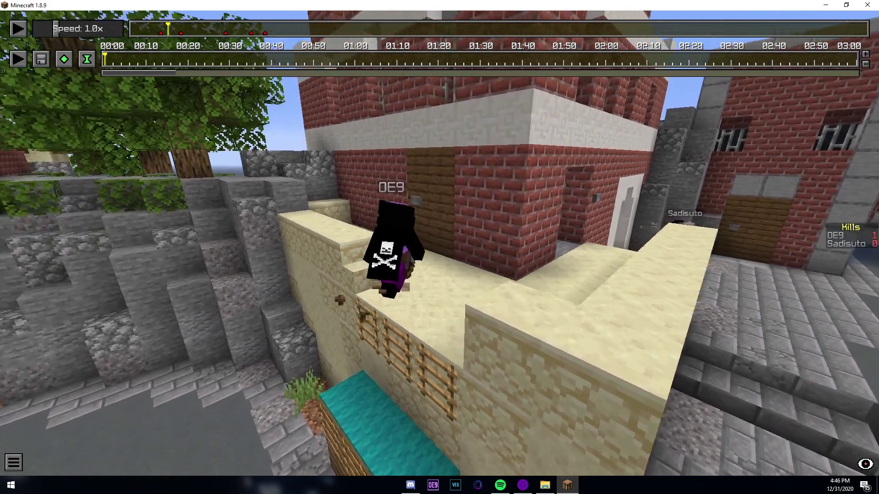
{"action": "key", "text": "a"}
{"action": "key", "text": "d"}
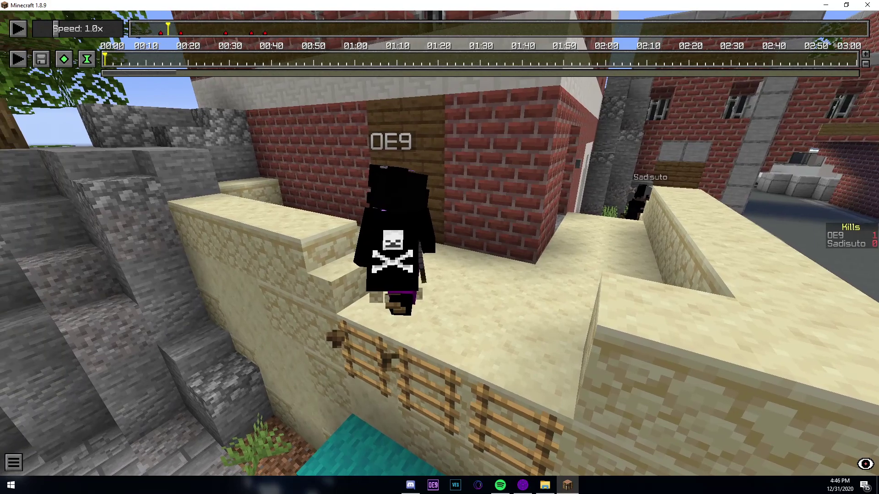
Add a position keyframe and a time keyframe at 00:00 for the view behind the player
{"action": "key", "text": "t"}
{"action": "left_click", "coordinate": [66, 58]}
{"action": "left_click", "coordinate": [84, 57]}
{"action": "key", "text": "t"}
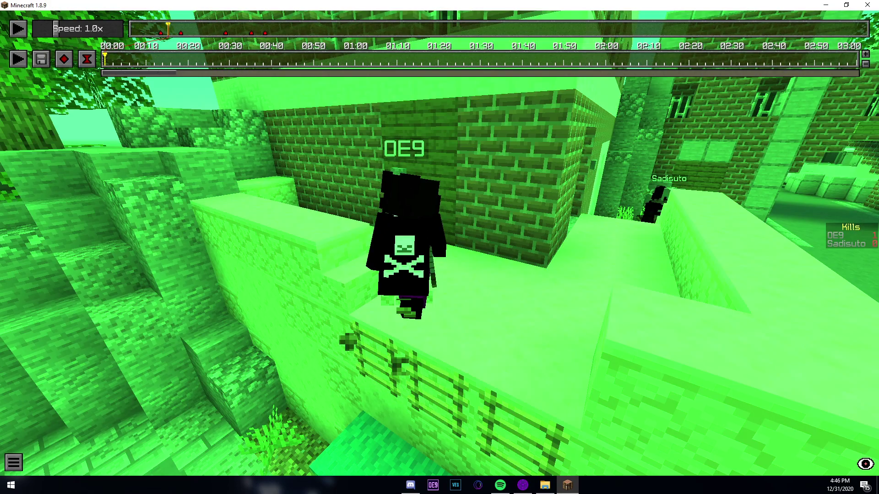
Advance the replay briefly, reframe the player from the front, and add position and time keyframes at 00:02
{"action": "key", "text": "p"}
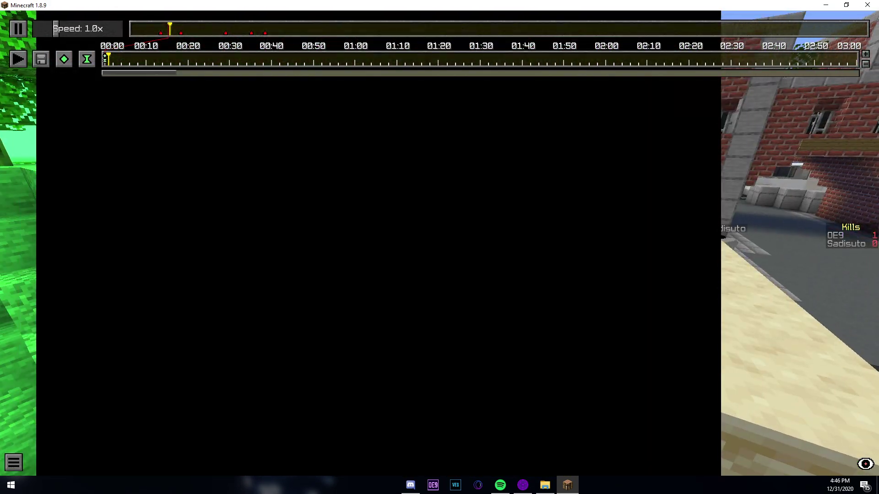
{"action": "key", "text": "p"}
{"action": "key", "text": "s"}
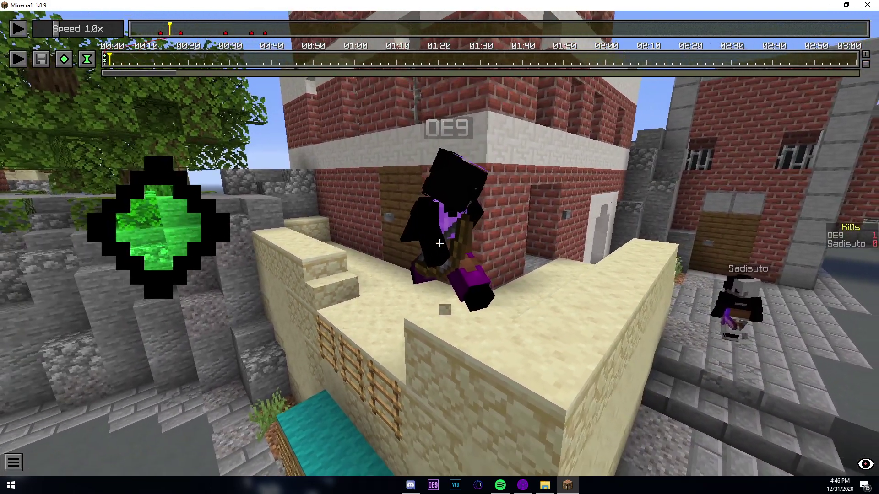
{"action": "key", "text": "d"}
{"action": "key", "text": "t"}
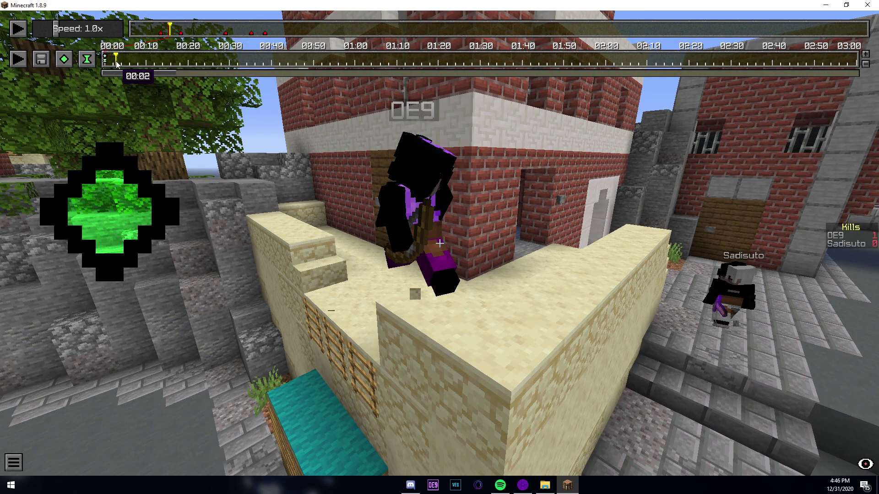
{"action": "left_click", "coordinate": [72, 60]}
{"action": "left_click", "coordinate": [87, 59]}
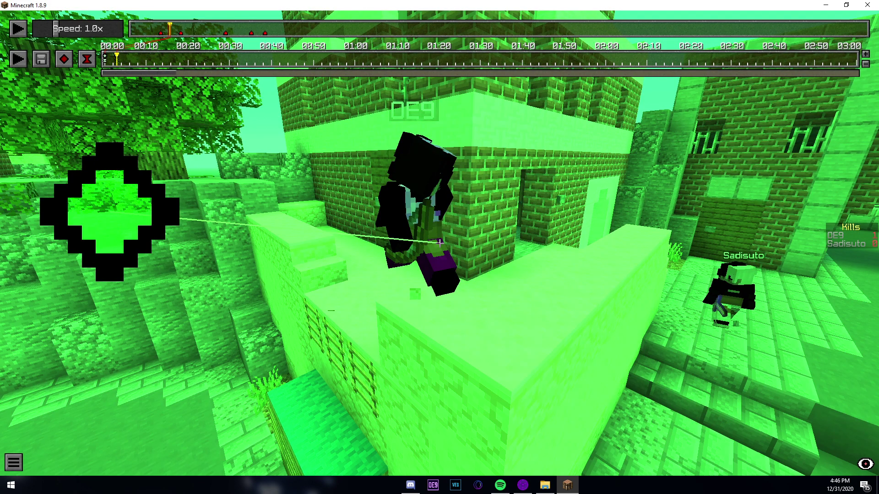
Fly the camera away from the path, return the keyframe cursor to 00:00, and play the camera path
{"action": "key", "text": "d"}
{"action": "key", "text": "s"}
{"action": "key", "text": "t"}
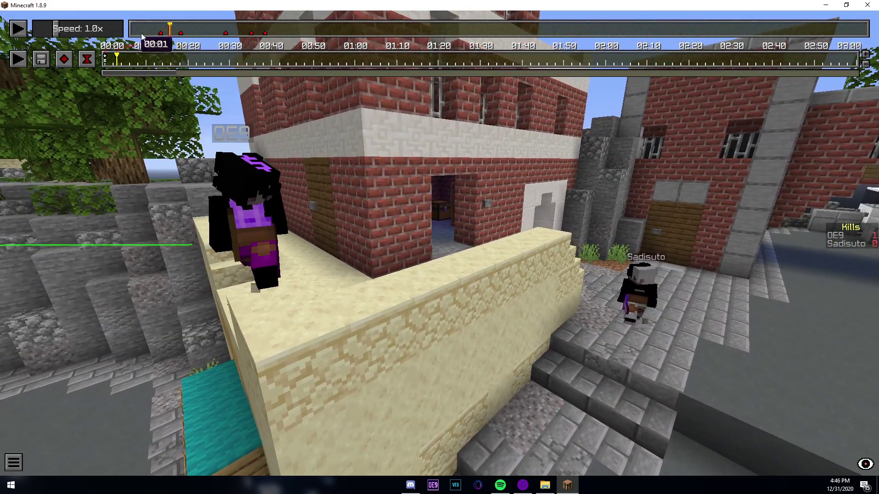
{"action": "left_click", "coordinate": [19, 62]}
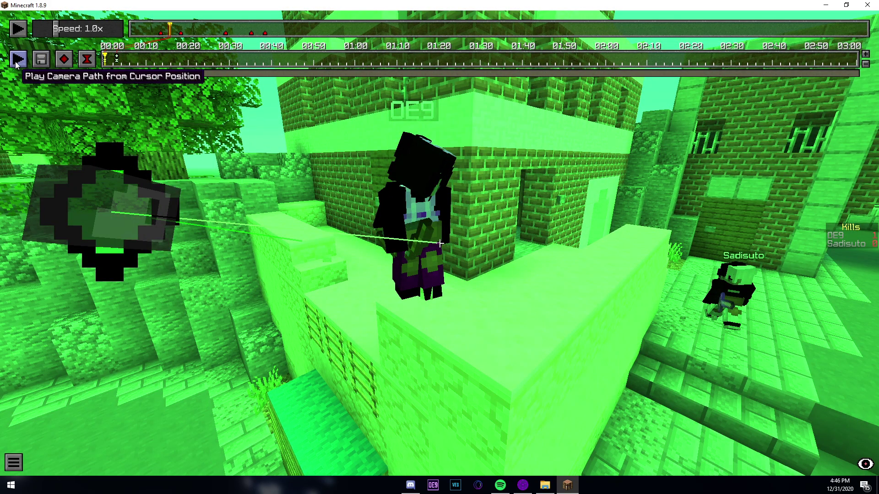
{"action": "left_click", "coordinate": [17, 60]}
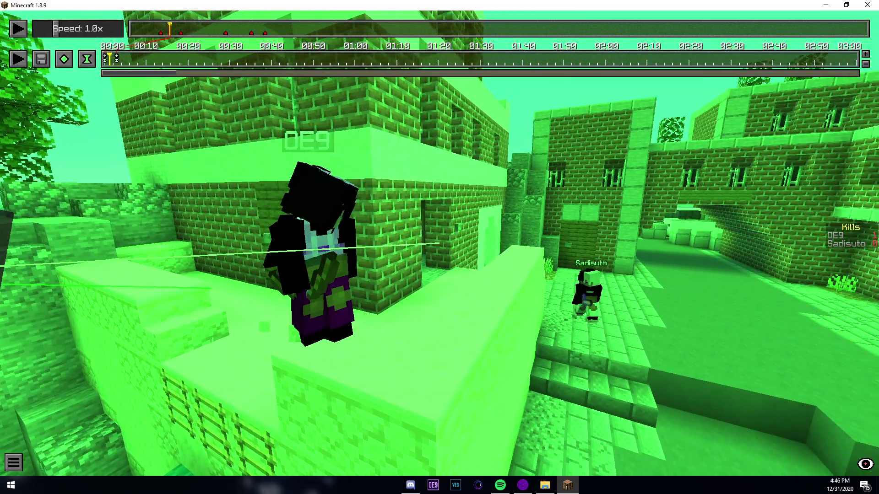
Clear all keyframes and move the camera back from the player on the ledge
{"action": "key", "text": "w"}
{"action": "key", "text": "c"}
{"action": "key", "text": "s"}
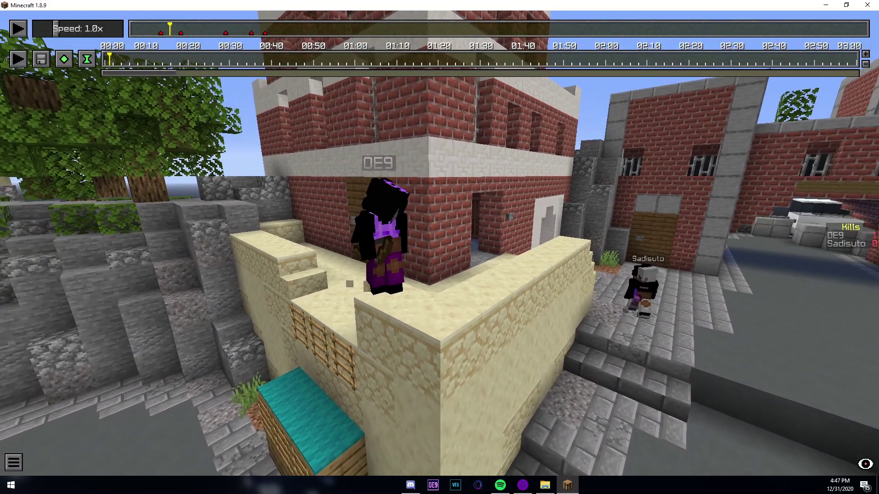
Lower the FOV in the game options and pull the camera back to reframe the player
{"action": "key", "text": "Escape"}
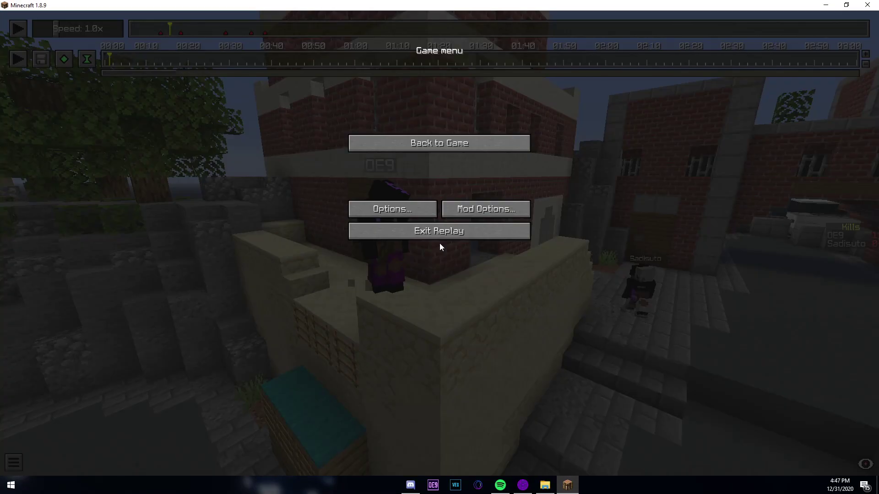
{"action": "left_click", "coordinate": [426, 203]}
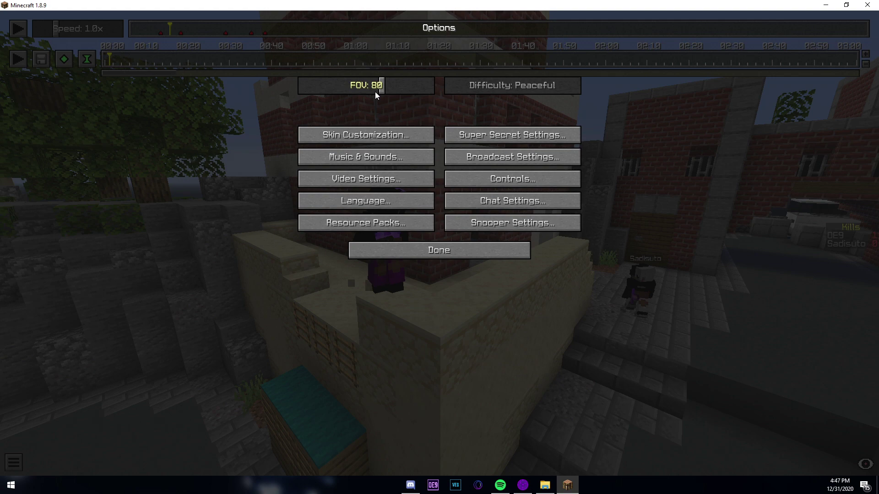
{"action": "key", "text": "Escape"}
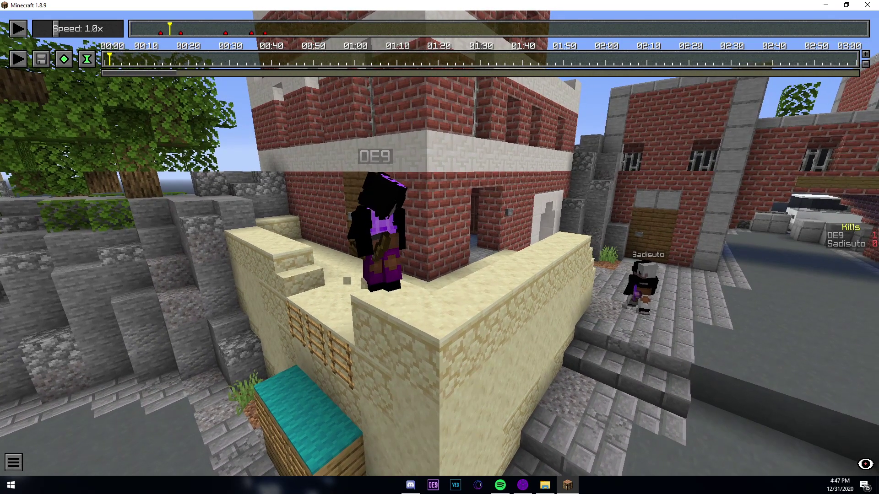
{"action": "key", "text": "Escape"}
{"action": "left_click", "coordinate": [411, 212]}
{"action": "left_click_drag", "start_coordinate": [389, 95], "coordinate": [368, 94]}
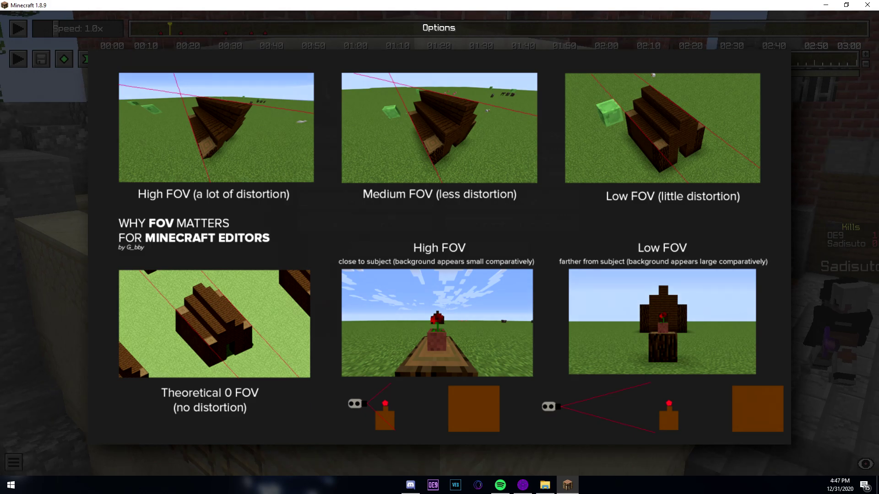
{"action": "key", "text": "Escape"}
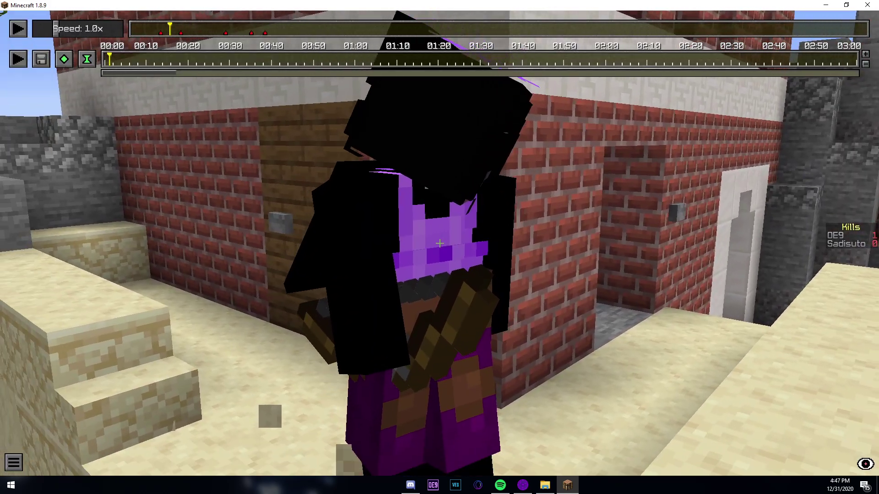
{"action": "key", "text": "s"}
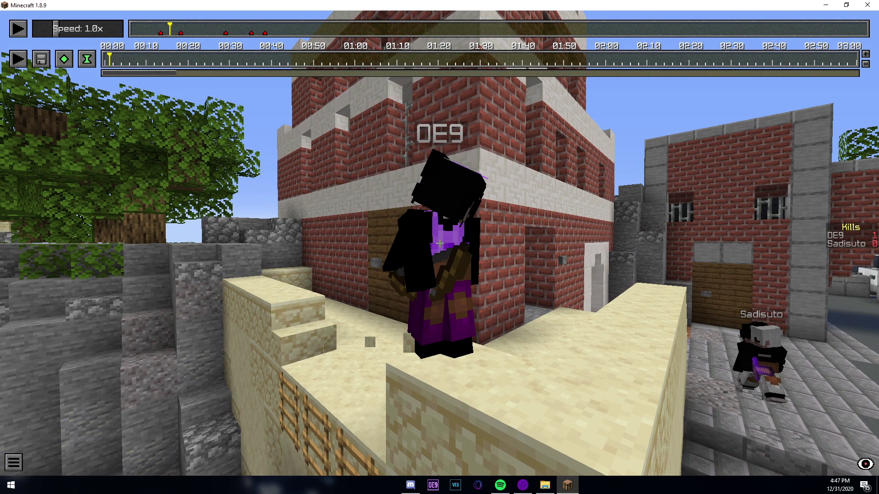
Open the render settings for the camera path and choose Default Rendering with the MP4 - Custom Bitrate preset
{"action": "key", "text": "t"}
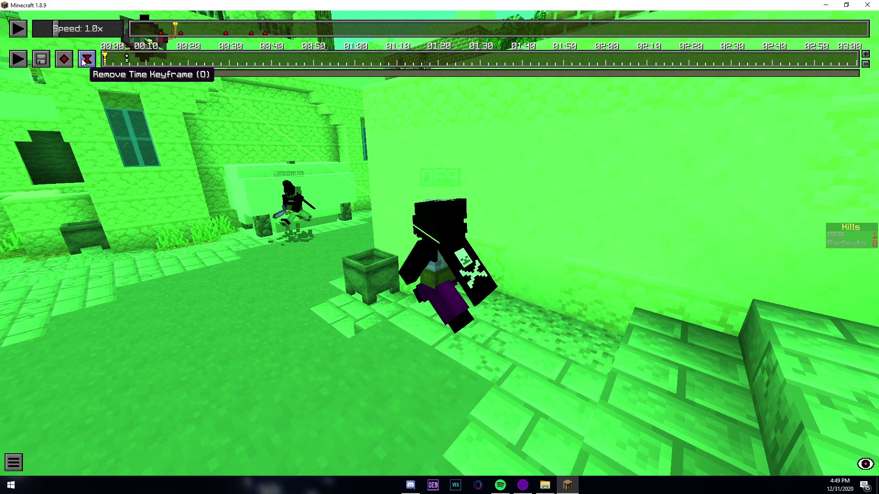
{"action": "left_click", "coordinate": [41, 56]}
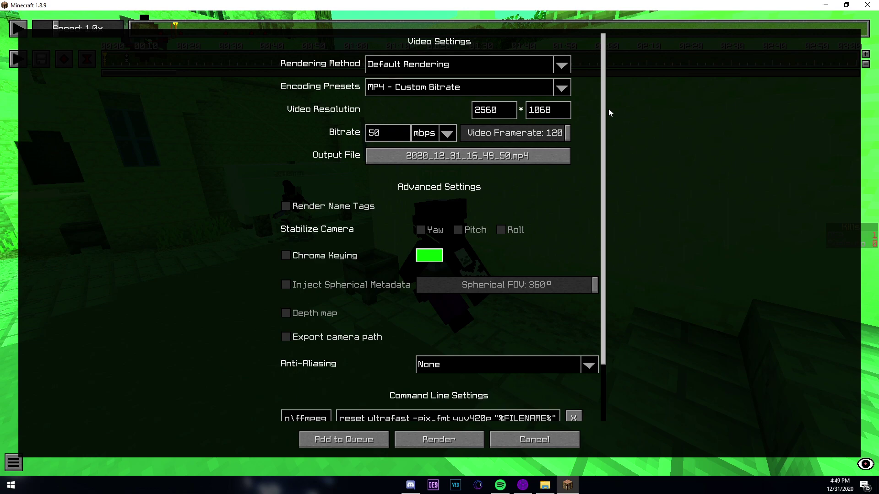
{"action": "left_click", "coordinate": [561, 68]}
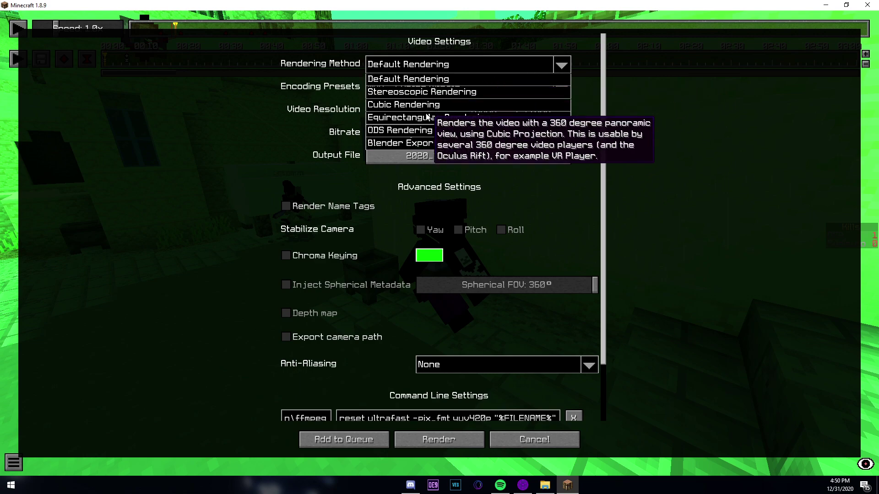
{"action": "left_click", "coordinate": [432, 67]}
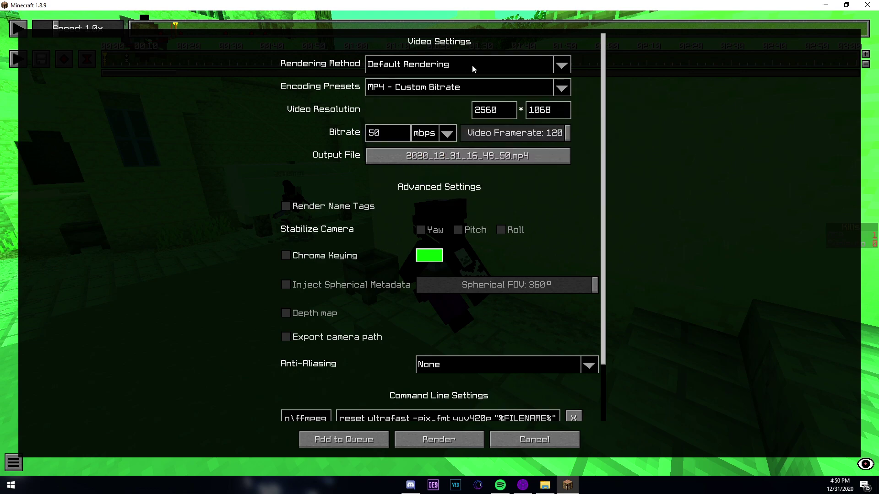
{"action": "left_click", "coordinate": [558, 88]}
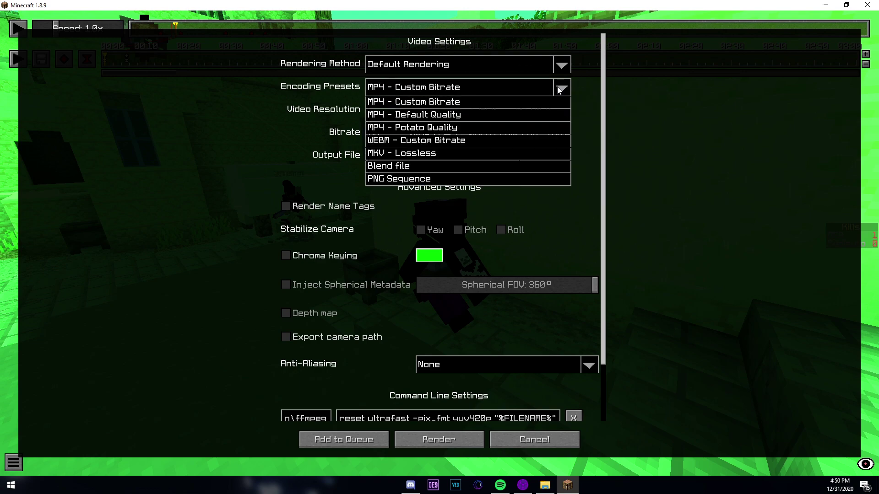
{"action": "left_click", "coordinate": [442, 102]}
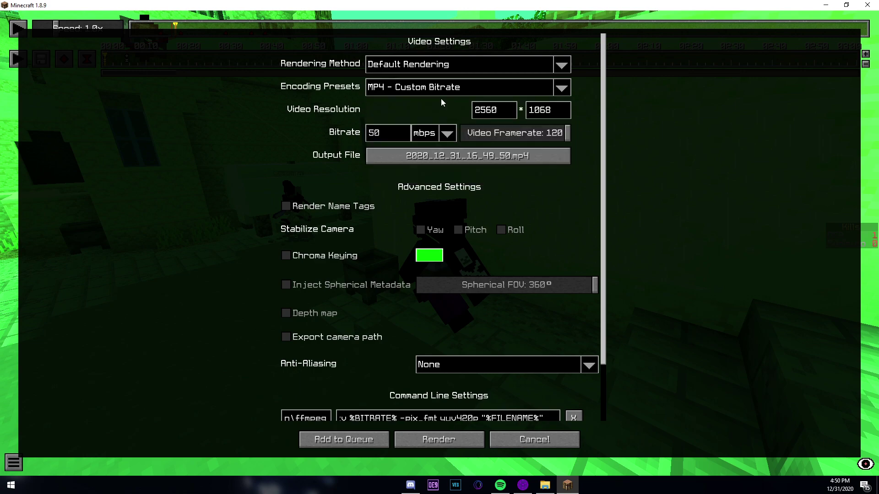
Set the video resolution to 1920 × 800 with a framerate of 120 and a bitrate of 50 mbps
{"action": "left_click", "coordinate": [510, 114]}
{"action": "key", "text": "ctrl+a"}
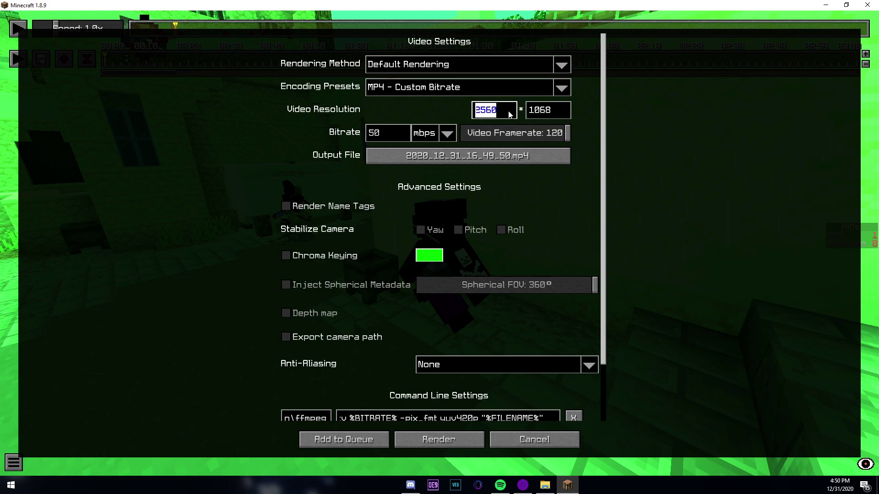
{"action": "type", "text": "1920"}
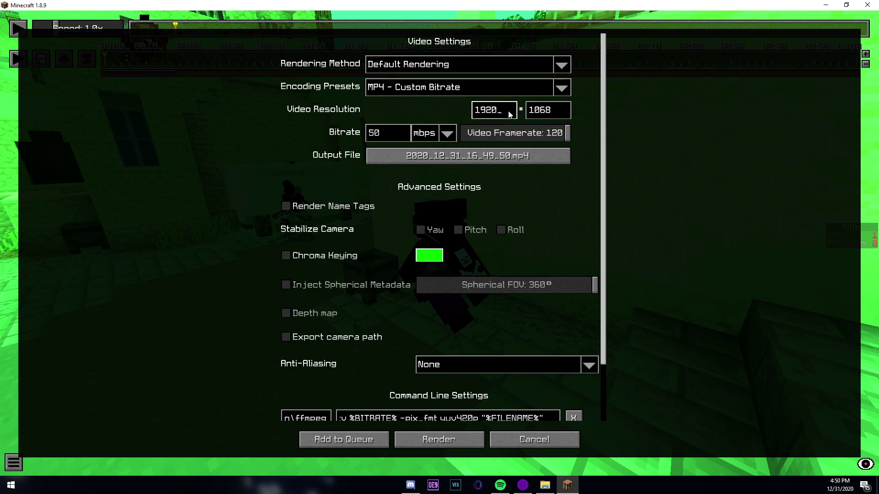
{"action": "key", "text": "Tab"}
{"action": "type", "text": "800"}
{"action": "left_click_drag", "start_coordinate": [565, 135], "coordinate": [558, 144]}
{"action": "scroll", "coordinate": [557, 143], "scroll_direction": "down", "scroll_amount": 1}
{"action": "left_click_drag", "start_coordinate": [557, 143], "coordinate": [573, 139]}
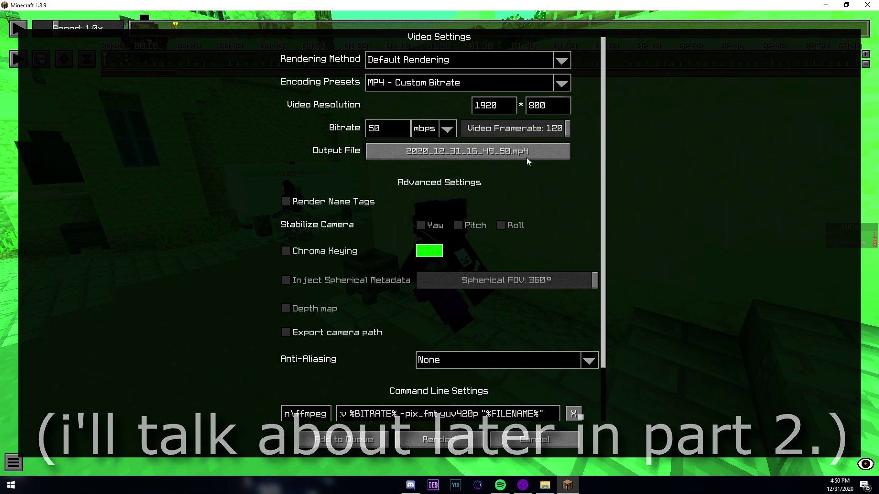
{"action": "left_click", "coordinate": [384, 131]}
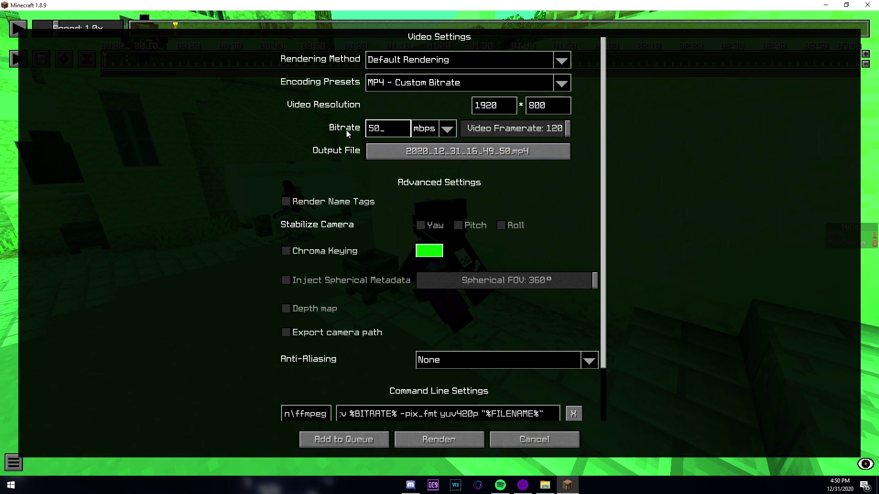
{"action": "left_click", "coordinate": [298, 126]}
Name the output file replay_example in the replay_videos folder and save the name
{"action": "left_click", "coordinate": [410, 154]}
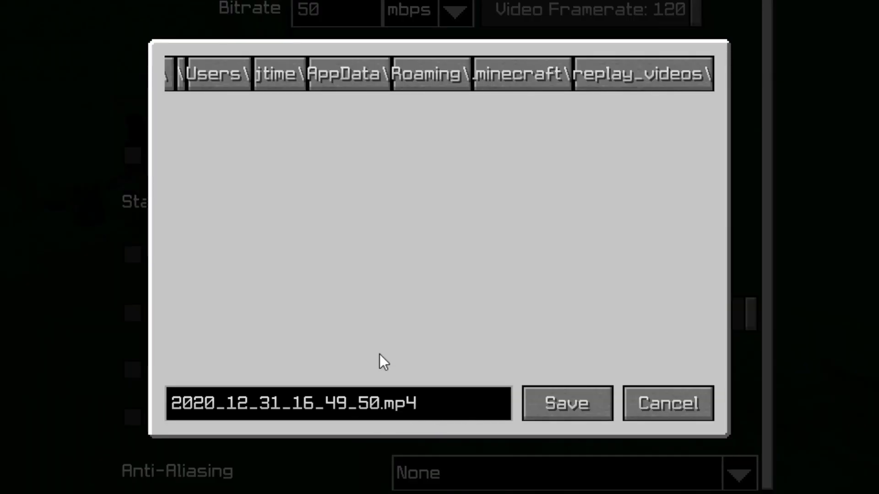
{"action": "left_click", "coordinate": [438, 406]}
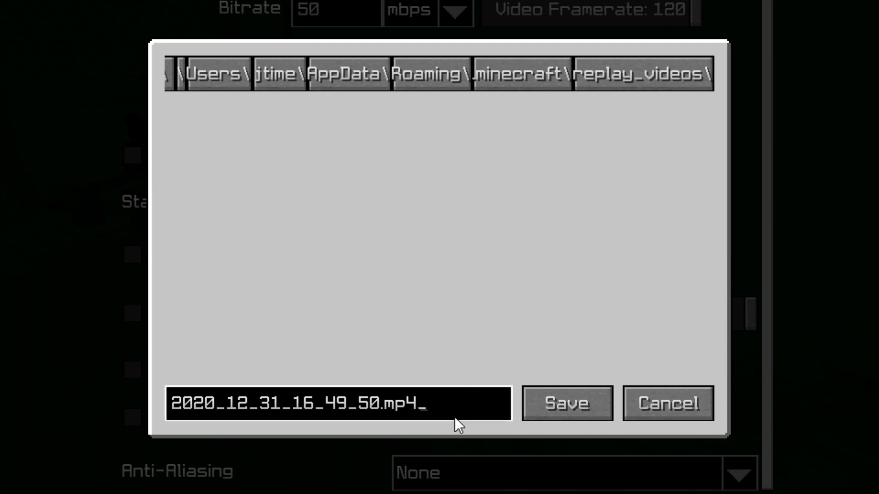
{"action": "key", "text": "ctrl+a"}
{"action": "type", "text": "replay "}
{"action": "type", "text": "ex"}
{"action": "key", "text": "BackSpace"}
{"action": "key", "text": "BackSpace"}
{"action": "key", "text": "BackSpace"}
{"action": "key", "text": "BackSpace"}
{"action": "type", "text": "y_"}
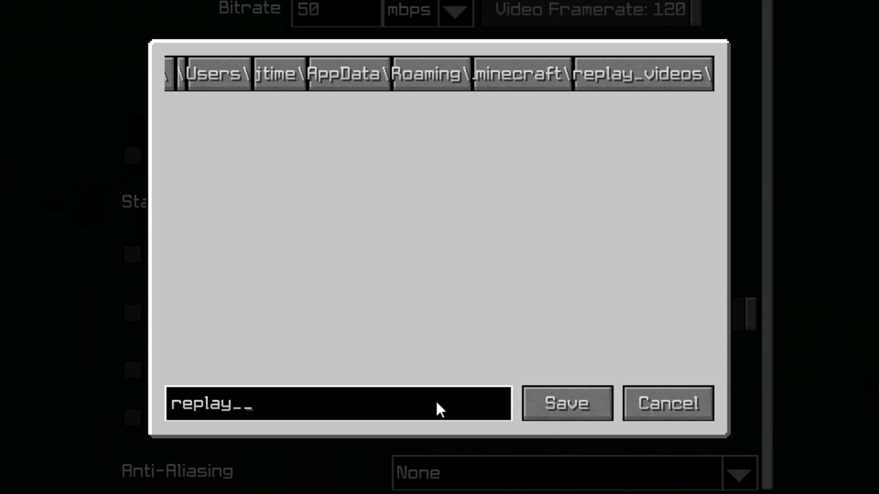
{"action": "type", "text": "example"}
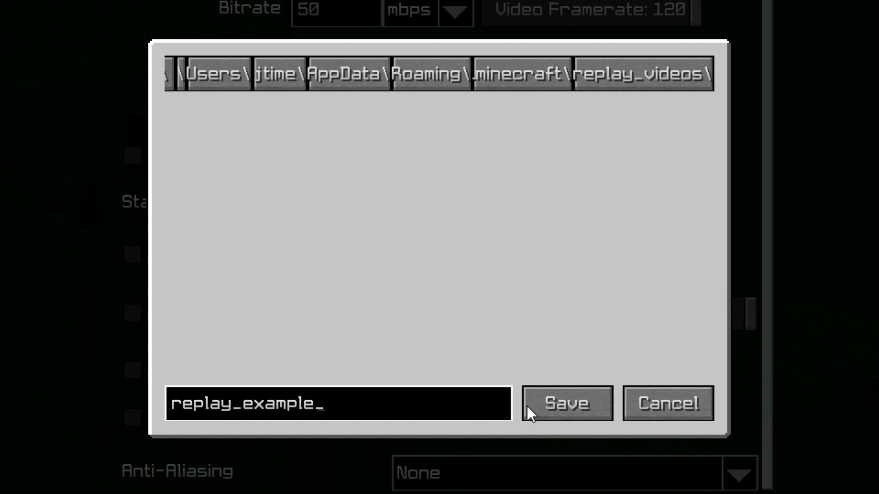
{"action": "left_click", "coordinate": [528, 405]}
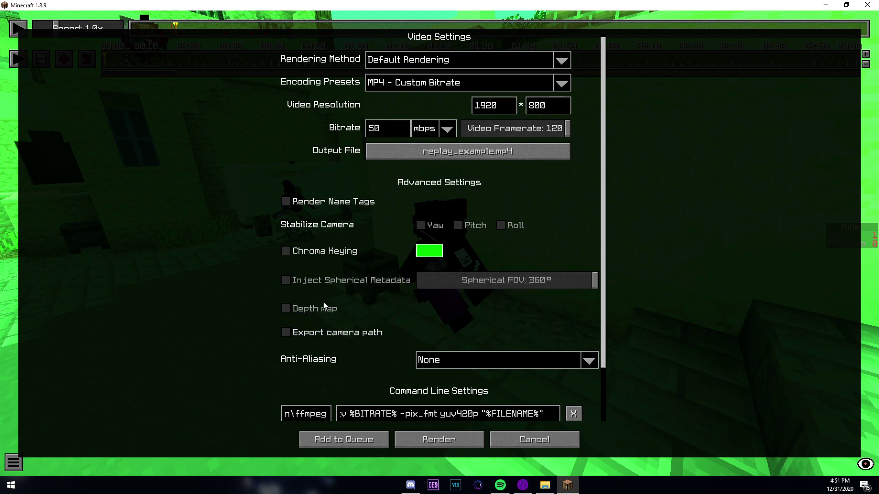
{"action": "scroll", "coordinate": [350, 322], "scroll_direction": "down", "scroll_amount": 2}
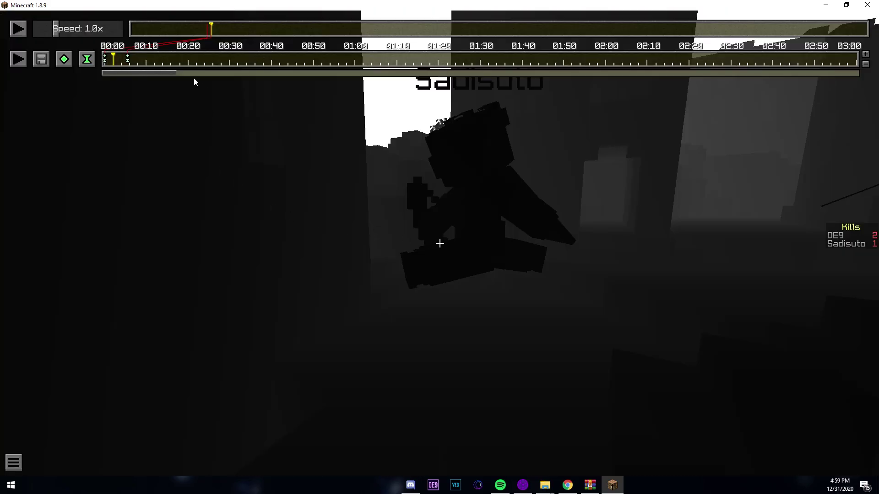
Return the keyframe cursor to 00:00 in the depth-map scene and open the render settings for its camera path
{"action": "left_click", "coordinate": [170, 66]}
{"action": "left_click_drag", "start_coordinate": [171, 66], "coordinate": [101, 54]}
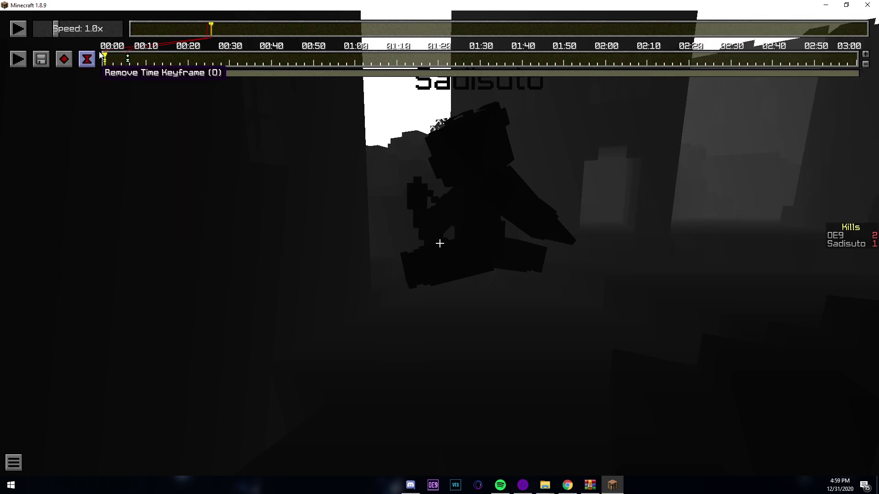
{"action": "left_click", "coordinate": [41, 59]}
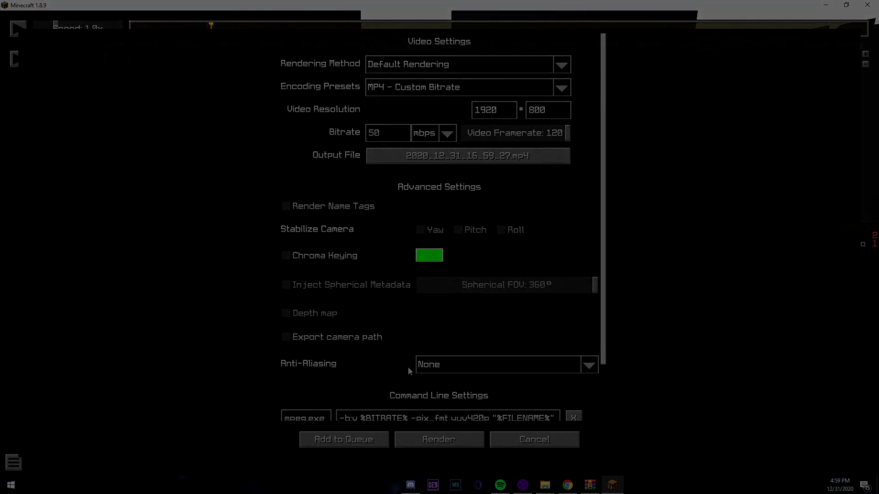